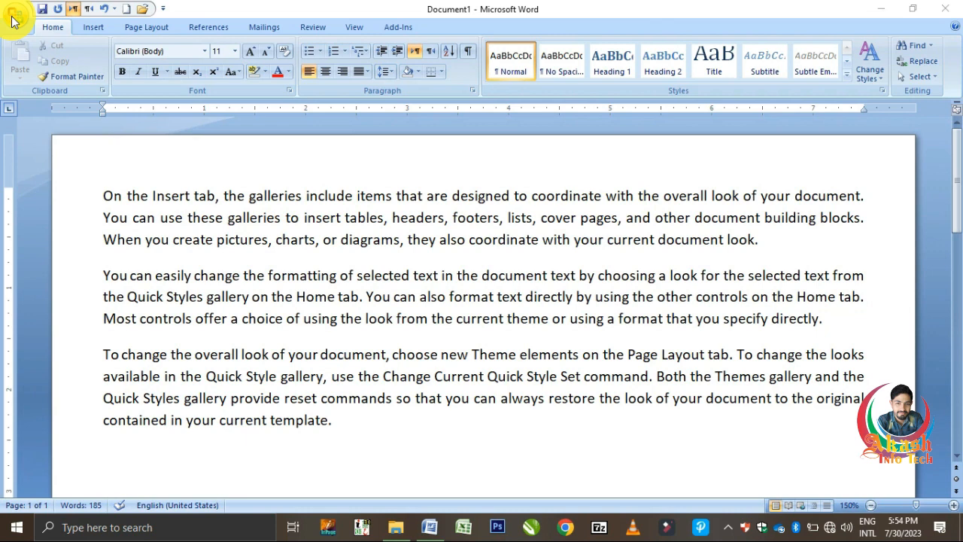
# Step: Browse the Office menu's Prepare and Send submenus, then reopen the menu showing recent documents
pyautogui.click(13, 16)
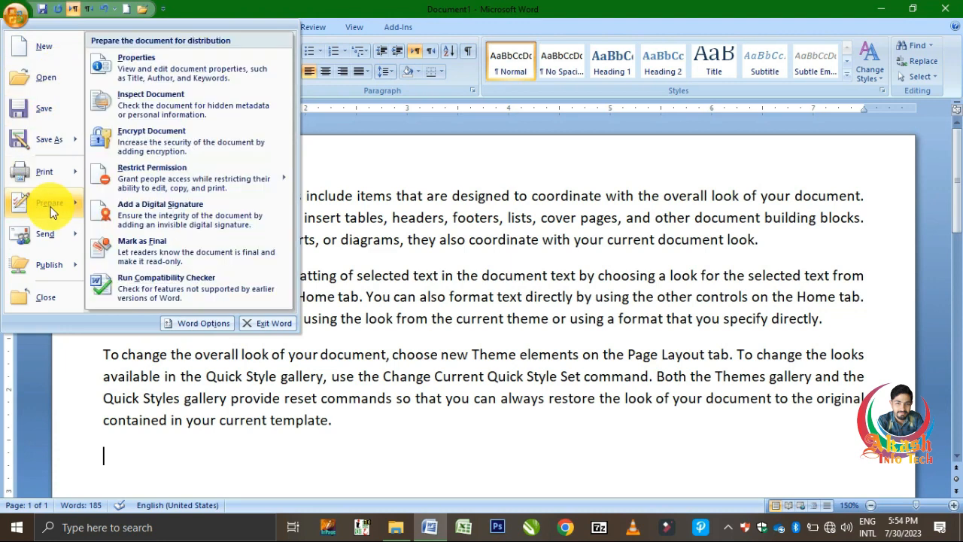
pyautogui.moveTo(53, 247)
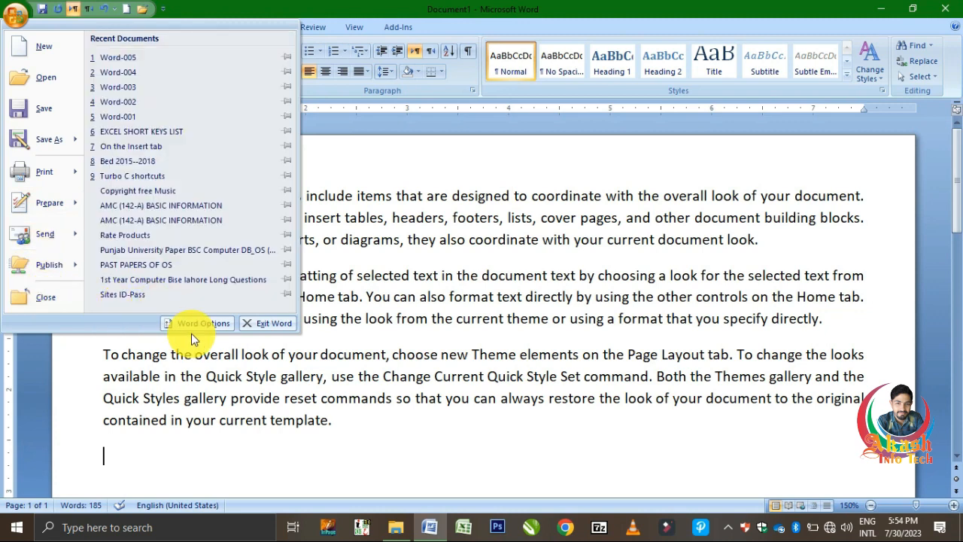
pyautogui.click(461, 201)
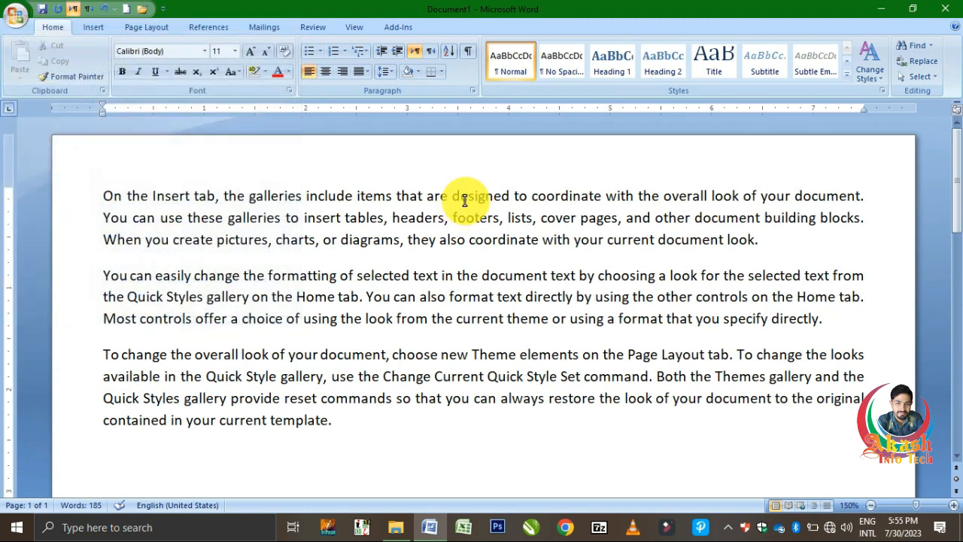
pyautogui.click(13, 27)
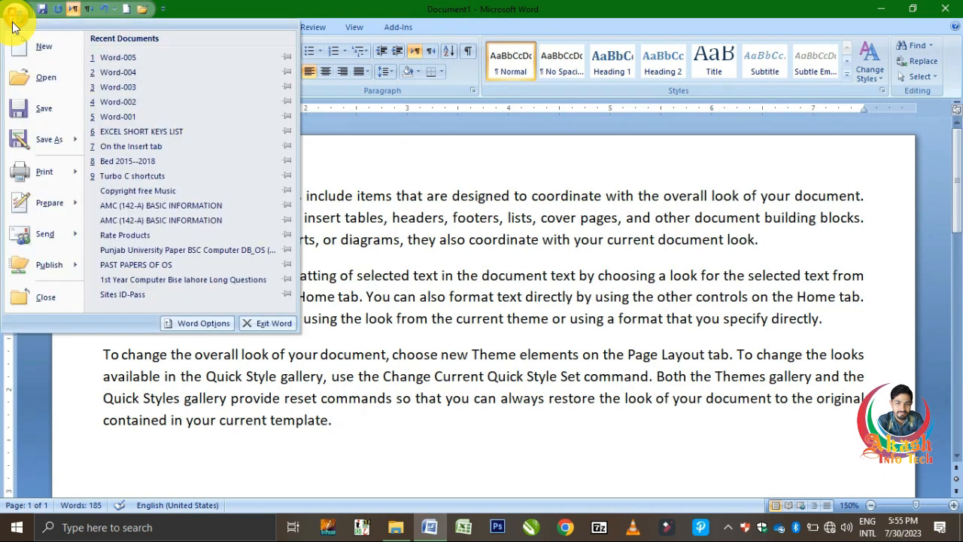
# Step: Create Document2 from the Blank document template in the New dialog
pyautogui.click(46, 50)
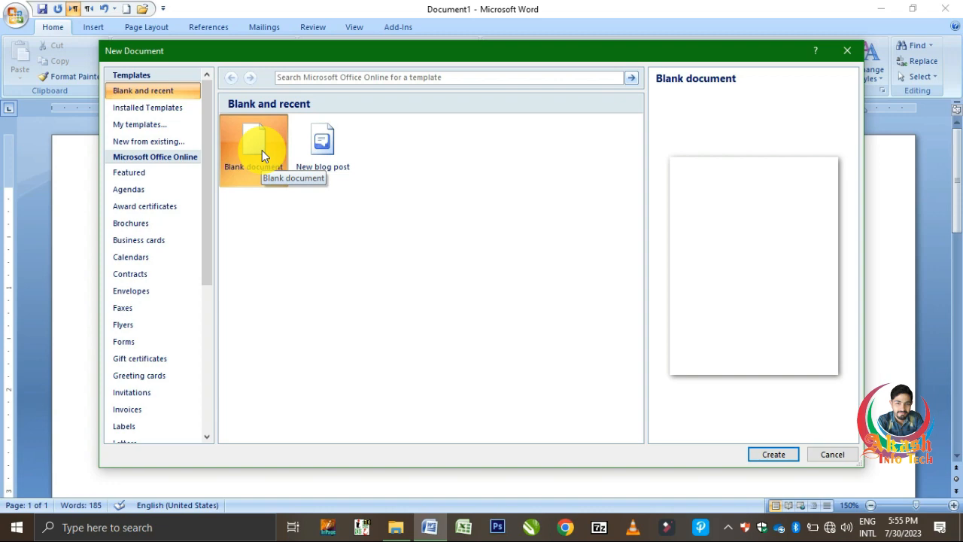
pyautogui.click(782, 454)
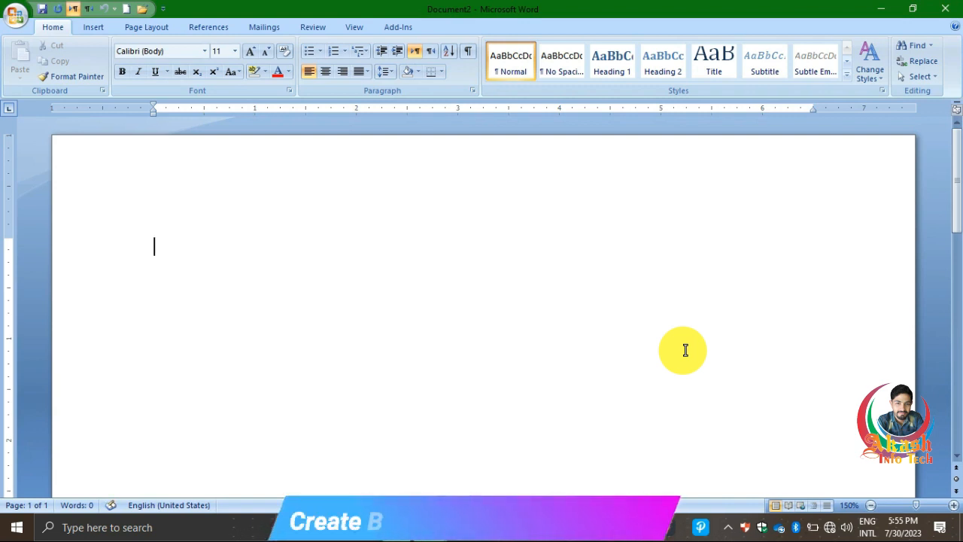
# Step: Create blank Document3 with Ctrl+N, then close both blank documents to return to Document1
pyautogui.hotkey('ctrl', 'n')
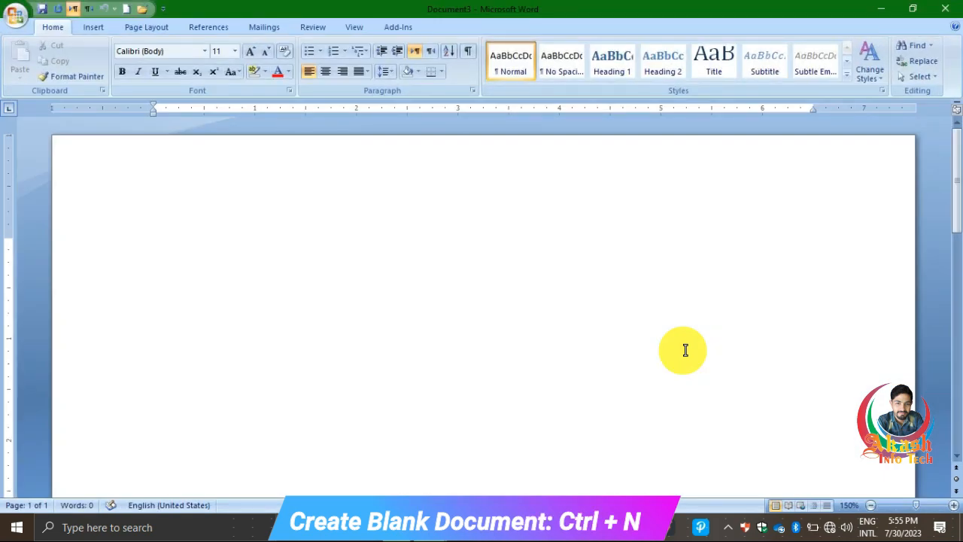
pyautogui.click(945, 12)
pyautogui.click(945, 12)
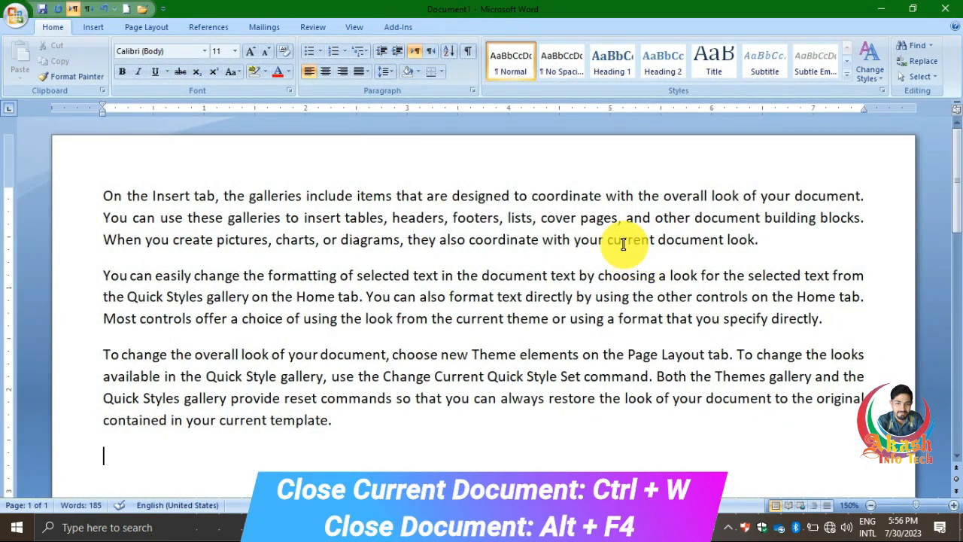
pyautogui.click(13, 17)
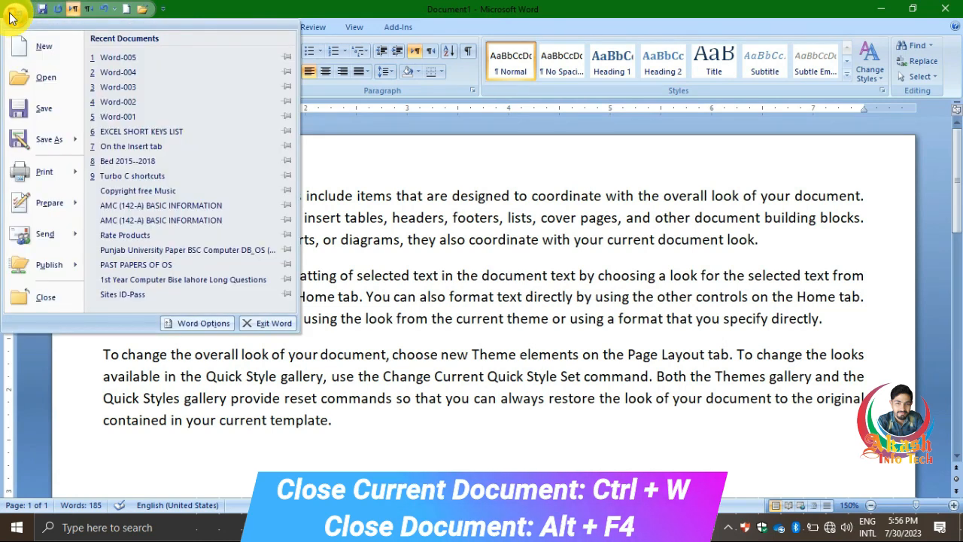
# Step: Open Word-001 from the Documents folder
pyautogui.click(46, 82)
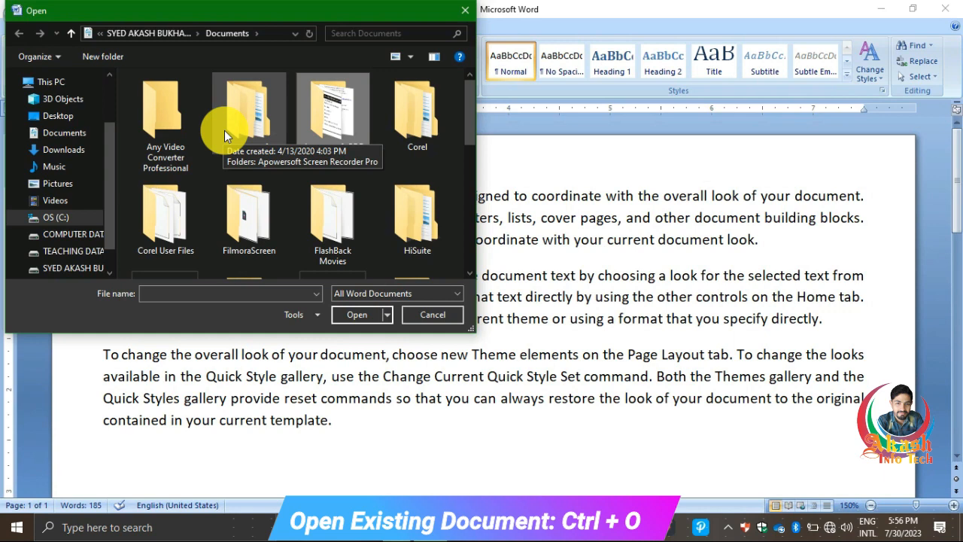
pyautogui.scroll(-5, 225, 129)
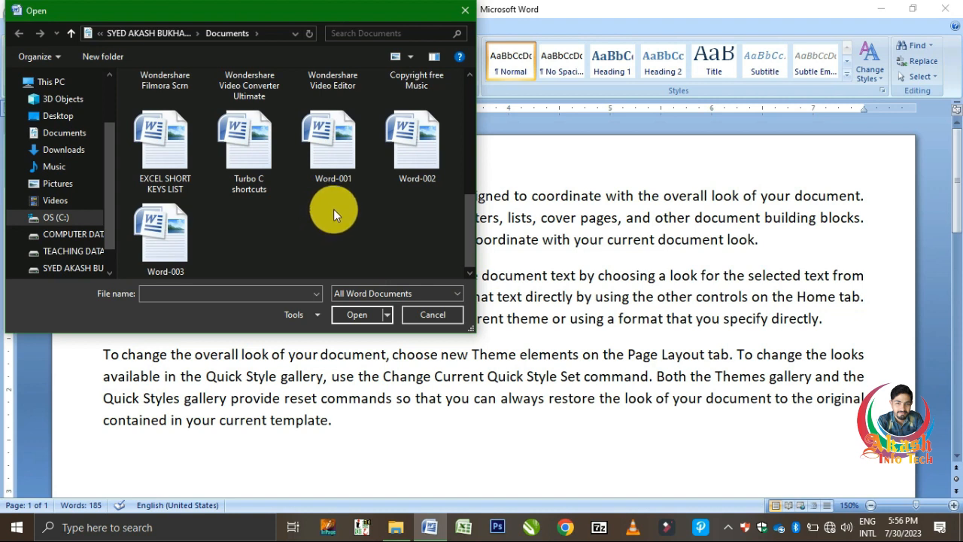
pyautogui.click(334, 140)
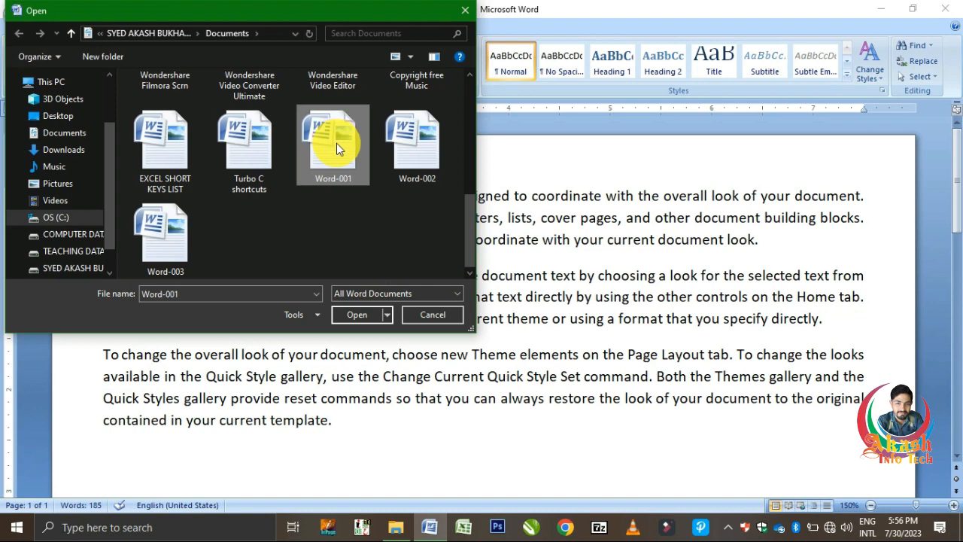
pyautogui.doubleClick(337, 145)
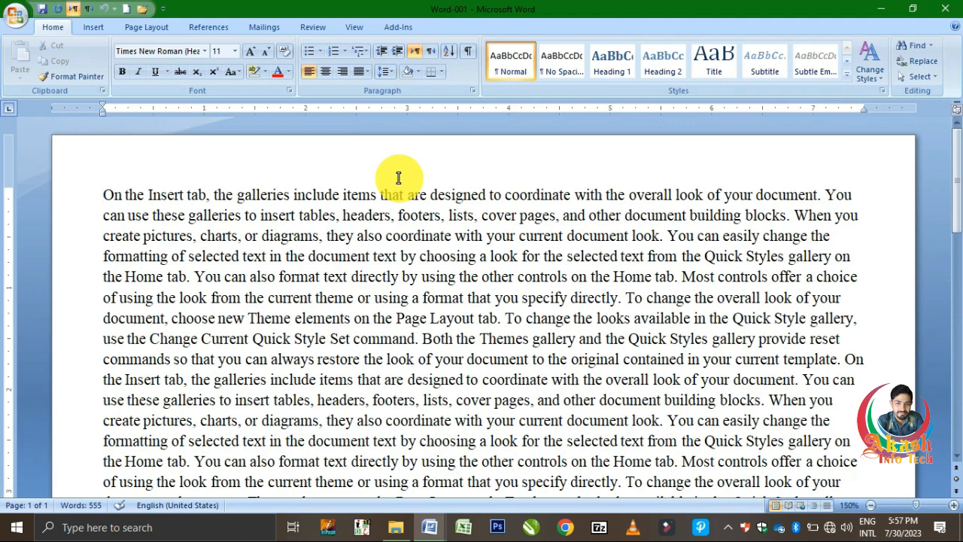
# Step: Open Word-002 from Documents with Ctrl+O, then briefly open and dismiss the Office menu
pyautogui.hotkey('ctrl', 'o')
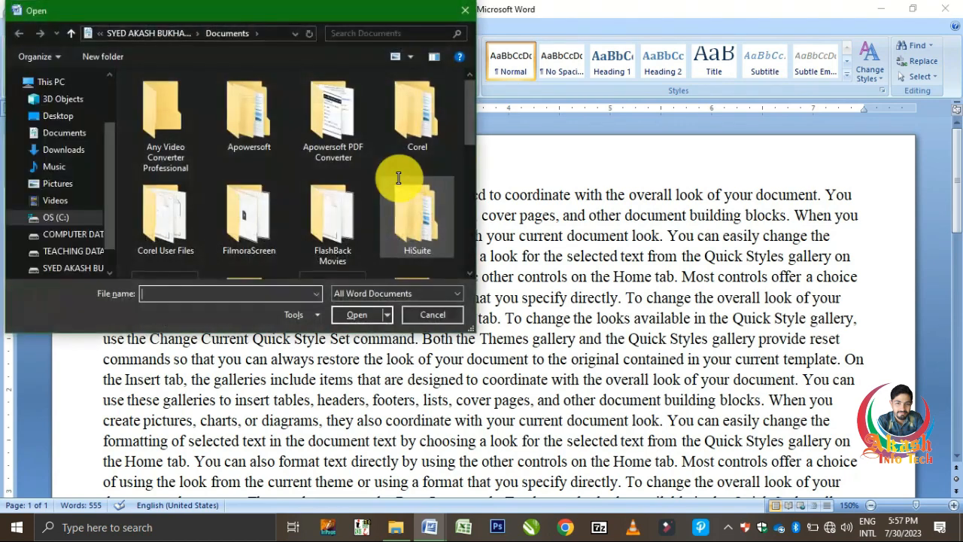
pyautogui.scroll(-5, 329, 150)
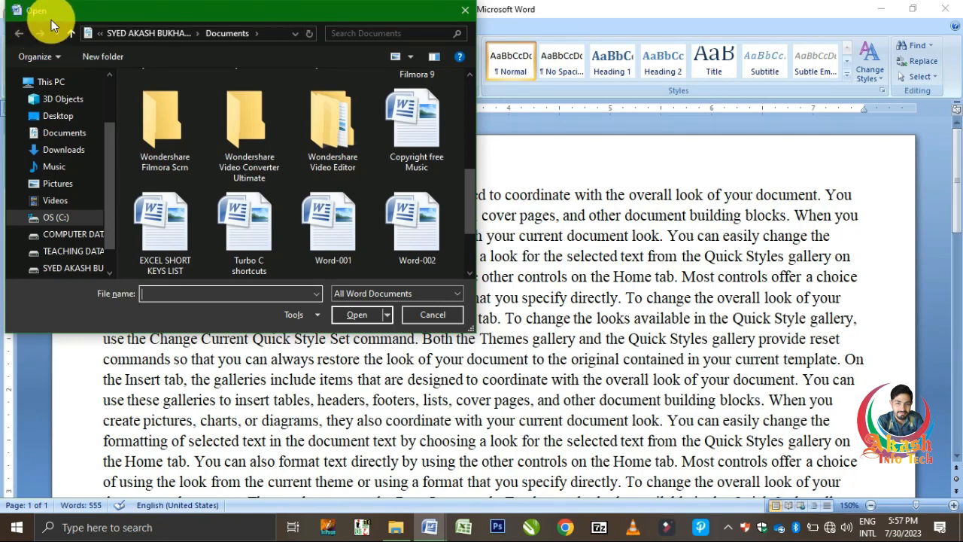
pyautogui.click(424, 245)
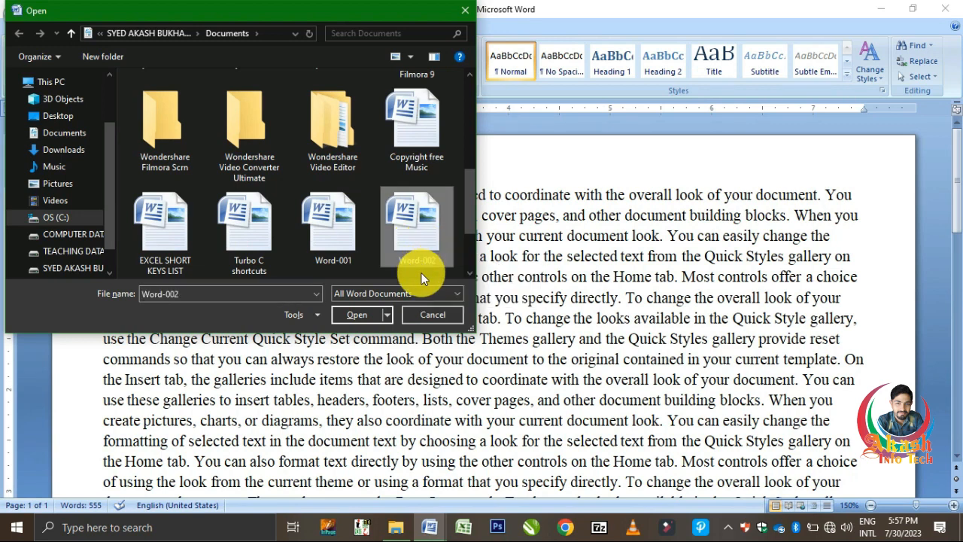
pyautogui.click(359, 315)
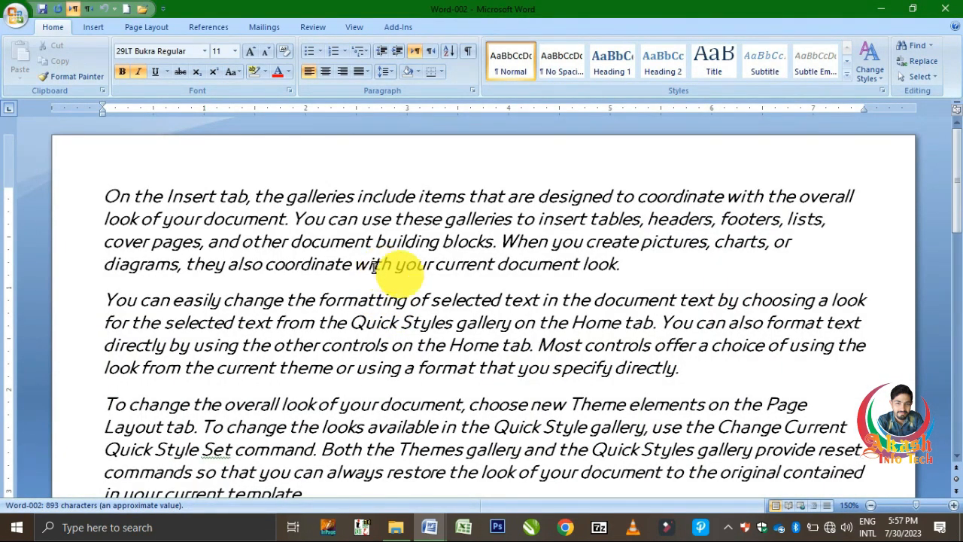
pyautogui.click(15, 15)
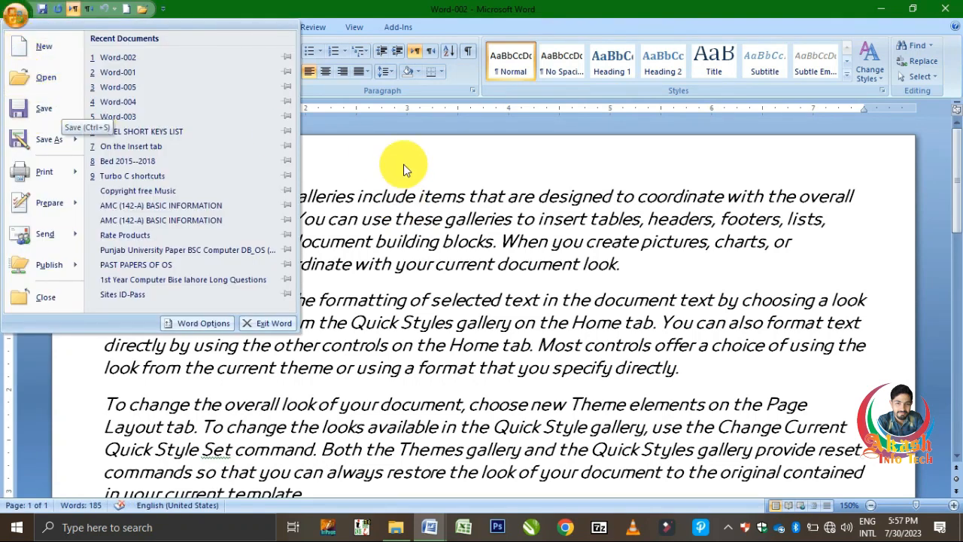
pyautogui.click(414, 209)
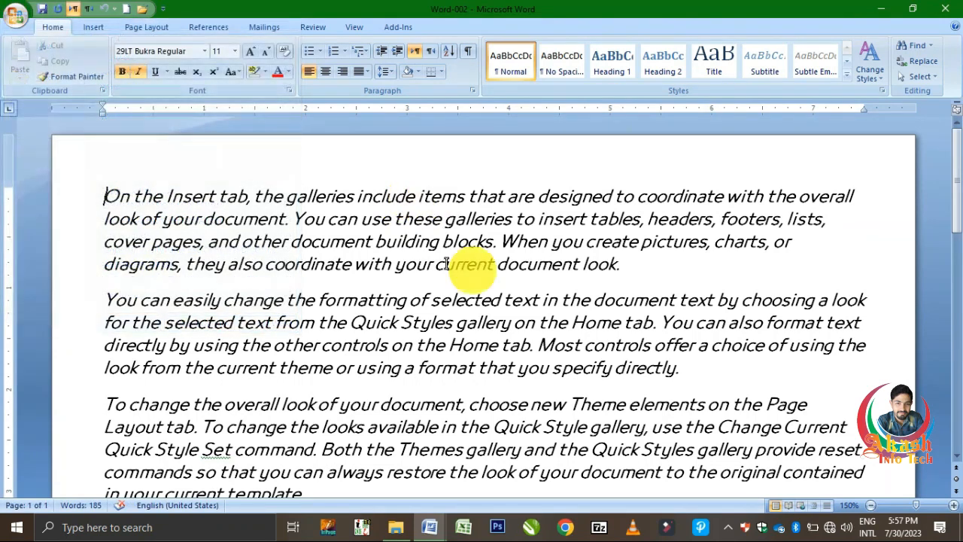
# Step: Return to Document1 and merge the paragraph following 'document look.' into the first paragraph
pyautogui.moveTo(434, 530)
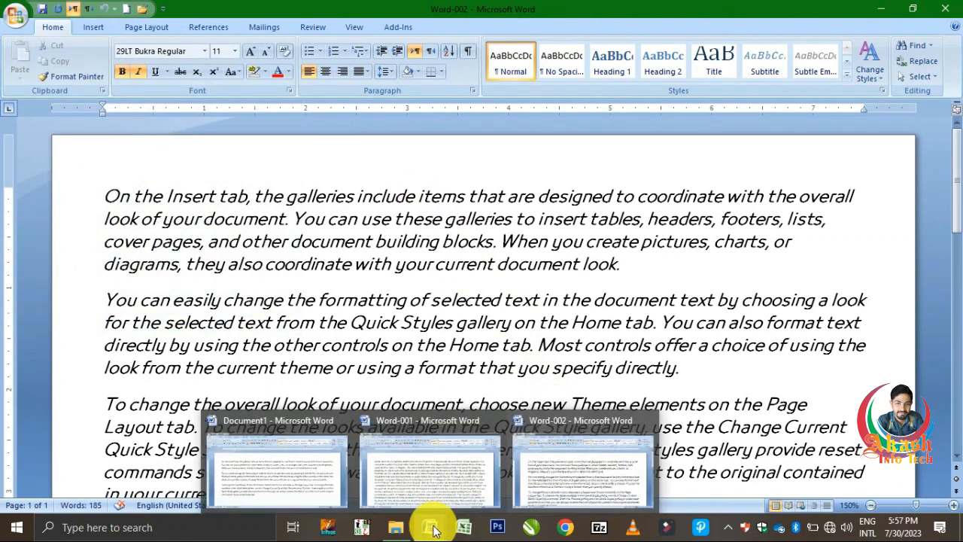
pyautogui.click(313, 479)
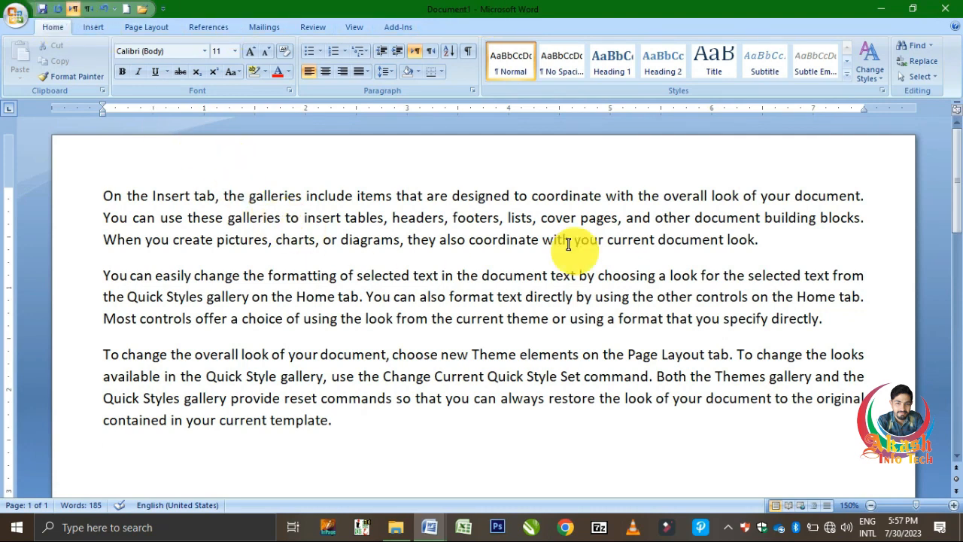
pyautogui.click(783, 242)
pyautogui.press('Delete')
pyautogui.click(768, 253)
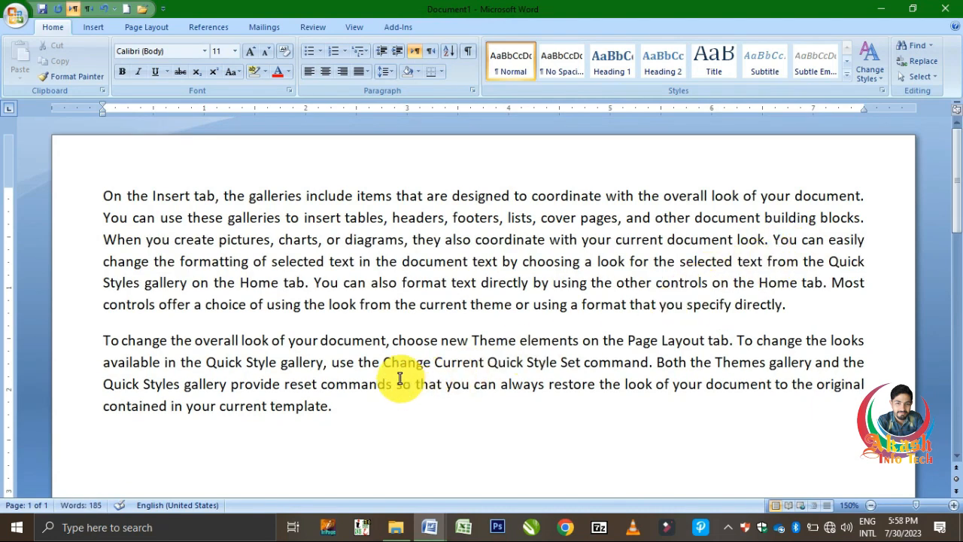
# Step: Select Document1's merged first paragraph and make its font colour red
pyautogui.moveTo(102, 194); pyautogui.dragTo(788, 304)
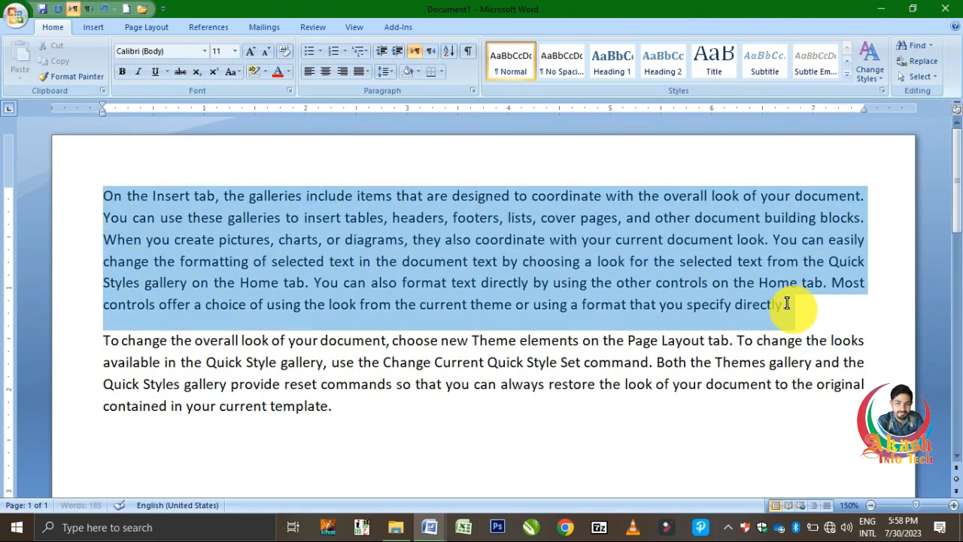
pyautogui.click(279, 70)
pyautogui.click(439, 235)
pyautogui.click(15, 14)
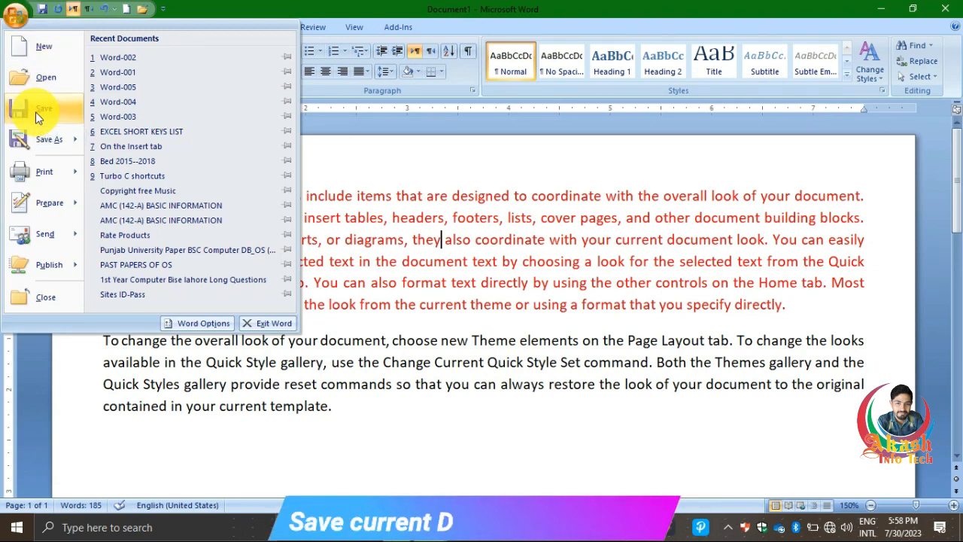
# Step: Save Document1 under the name Word-004 in the Documents folder
pyautogui.click(321, 134)
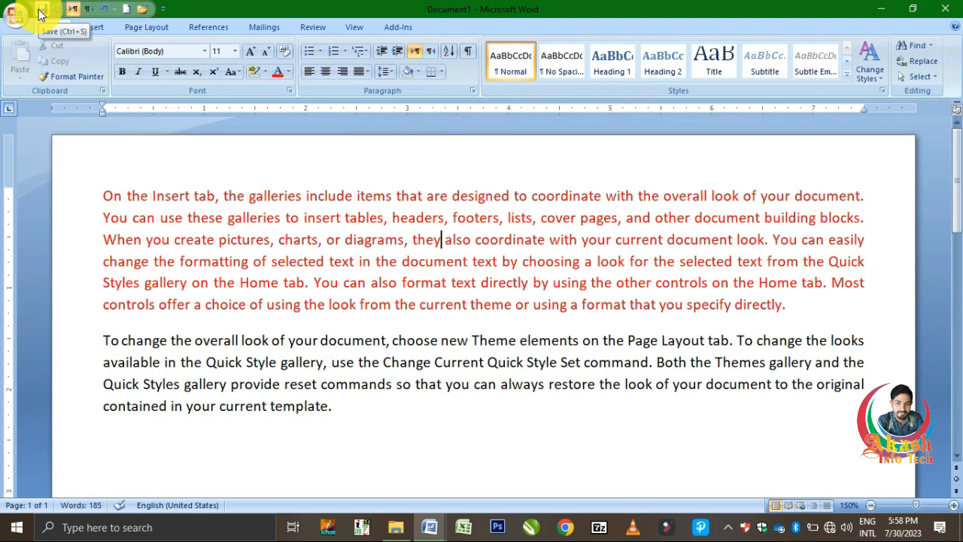
pyautogui.click(161, 10)
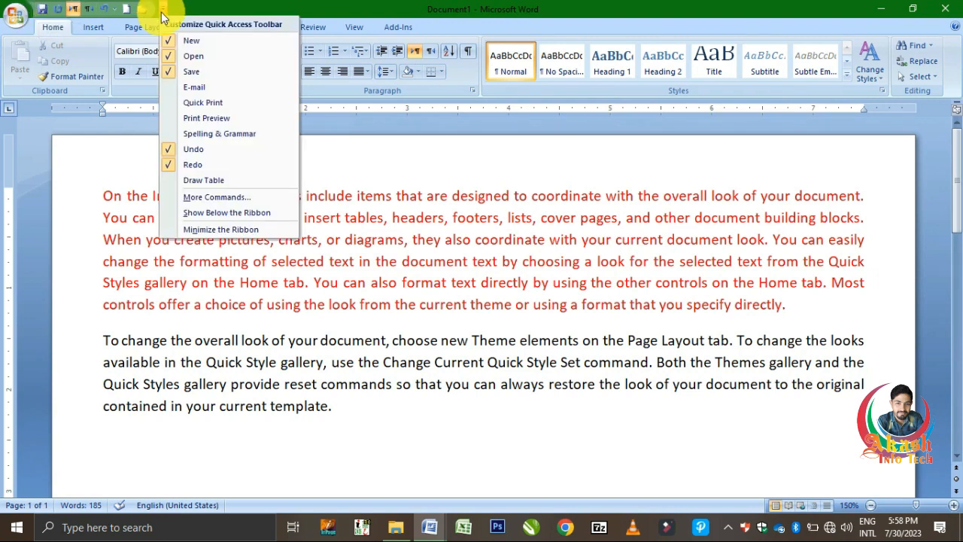
pyautogui.click(17, 18)
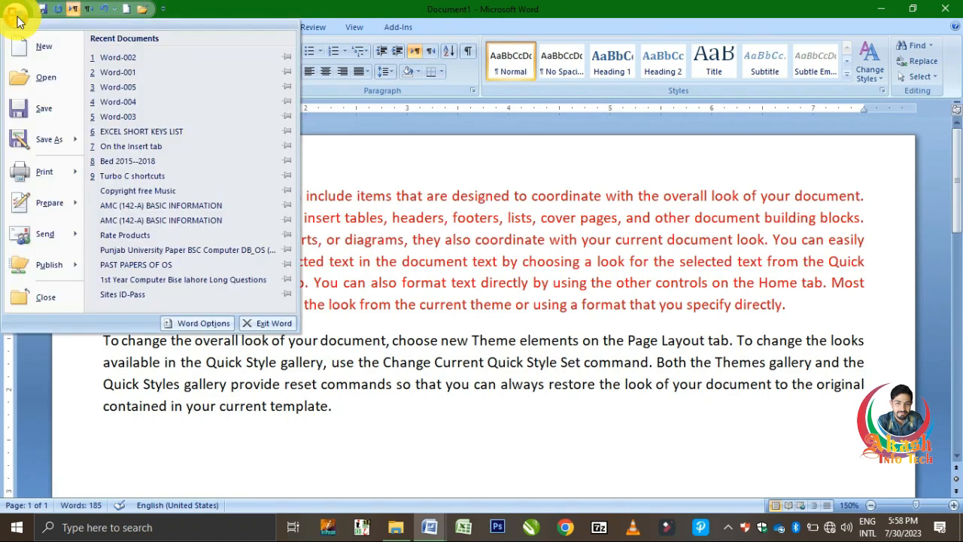
pyautogui.click(44, 113)
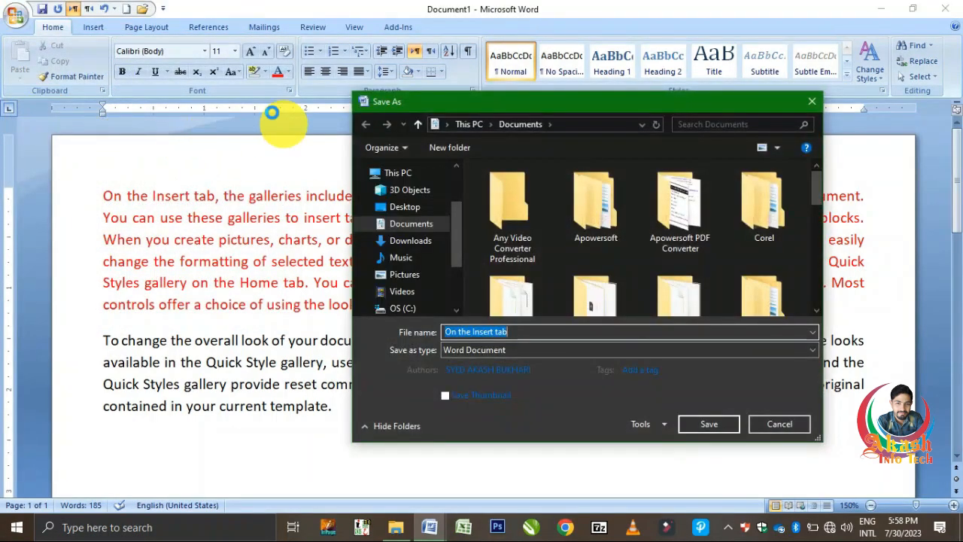
pyautogui.write('Word-004')
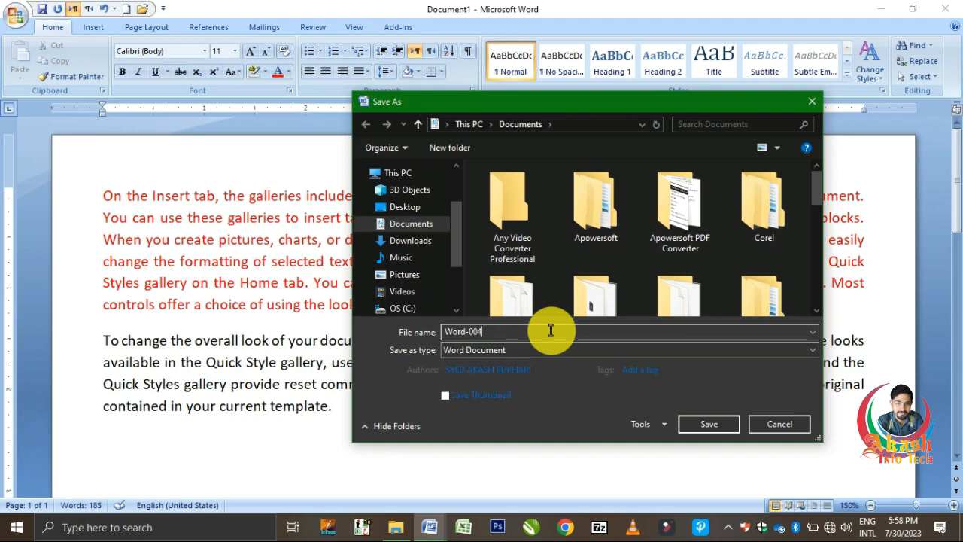
pyautogui.press('Return')
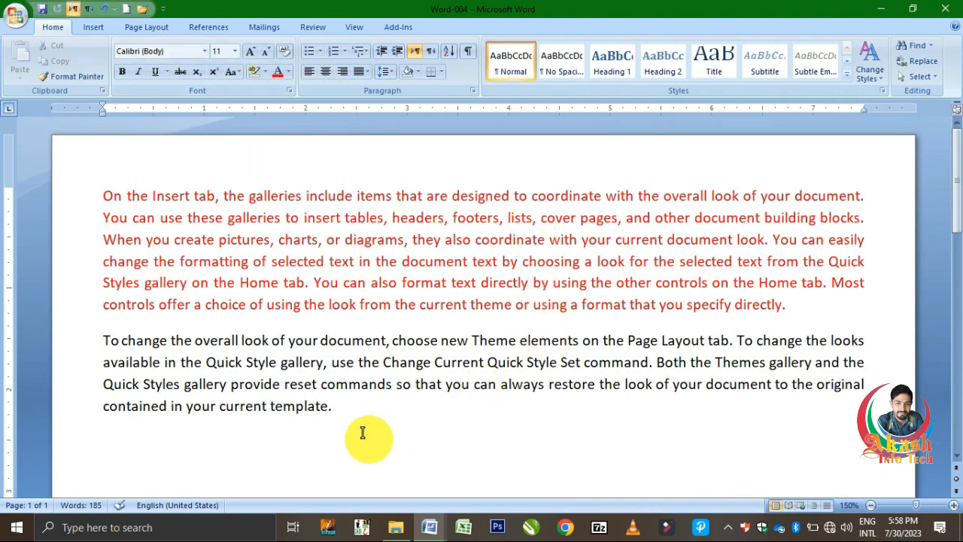
# Step: Type 'Asdf' after 'template.' at the end of the black paragraph and re-save Word-004
pyautogui.click(369, 405)
pyautogui.write('Asdf')
pyautogui.hotkey('ctrl', 's')
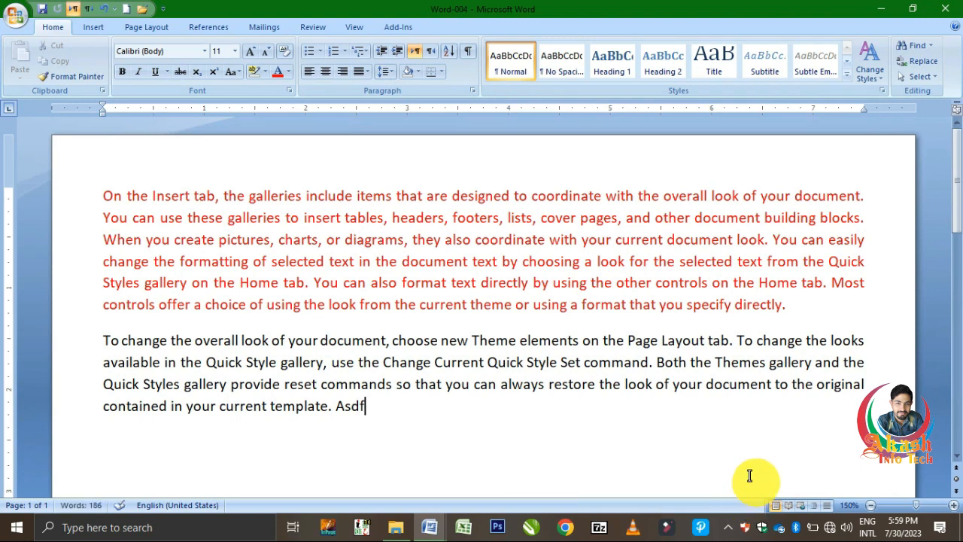
pyautogui.click(41, 10)
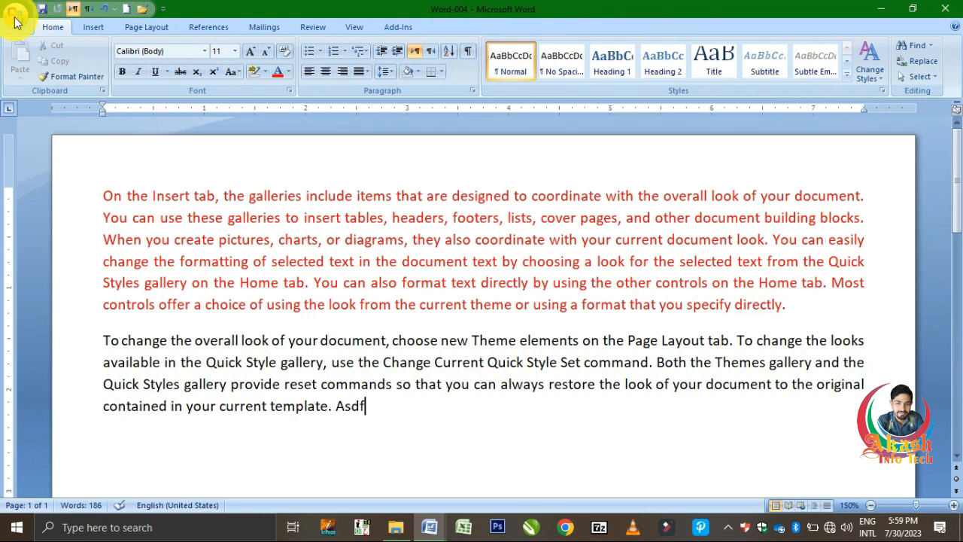
pyautogui.click(15, 15)
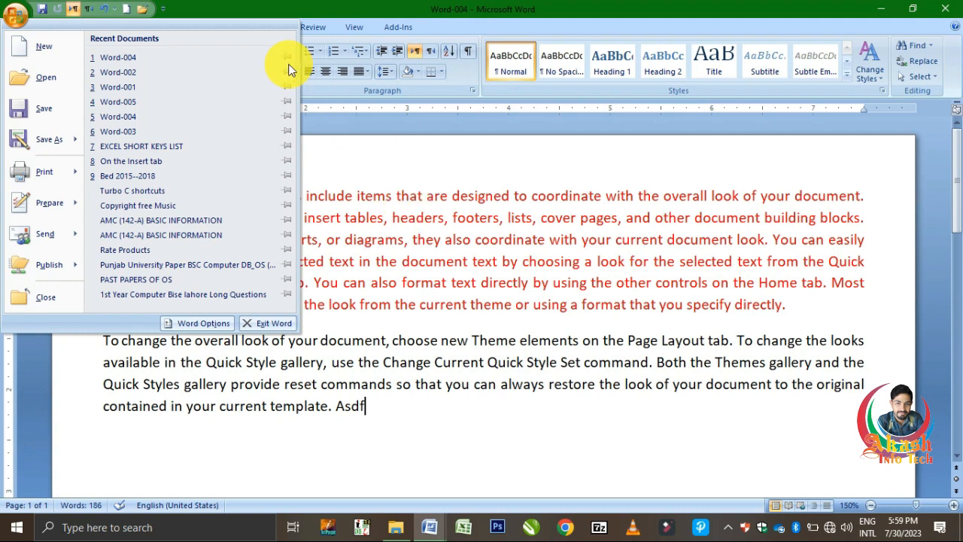
# Step: Start Save As and navigate into the Any Video Converter Professional folder
pyautogui.click(61, 109)
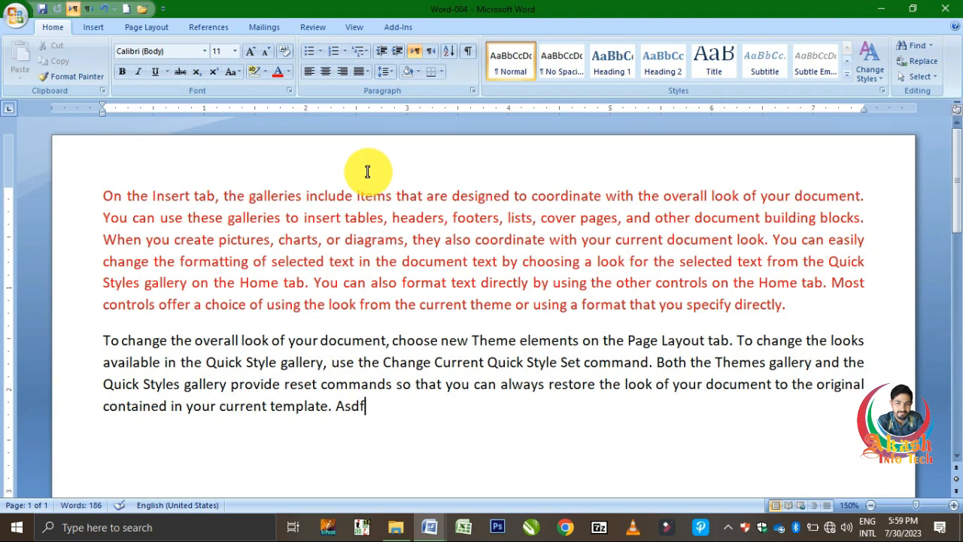
pyautogui.click(18, 28)
pyautogui.click(45, 134)
pyautogui.moveTo(418, 106); pyautogui.dragTo(308, 107)
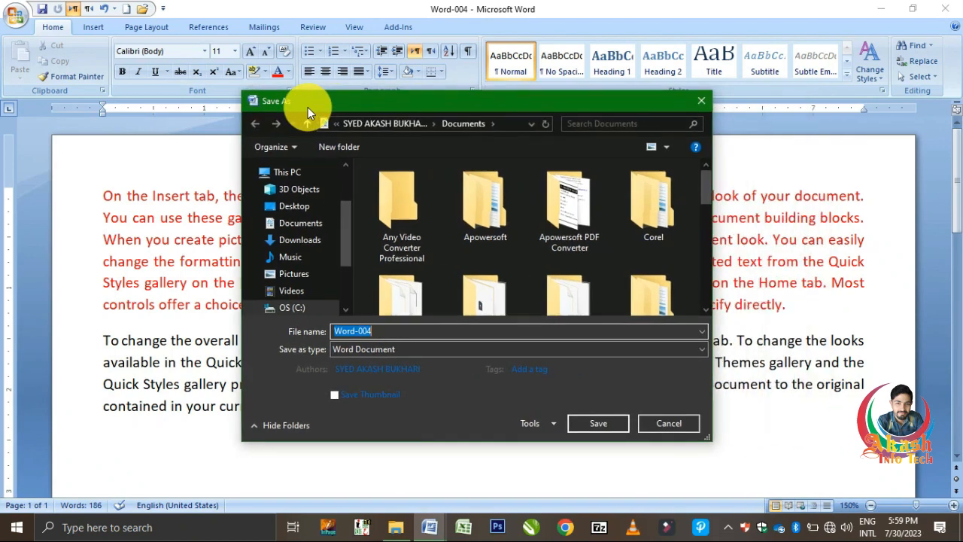
pyautogui.doubleClick(422, 222)
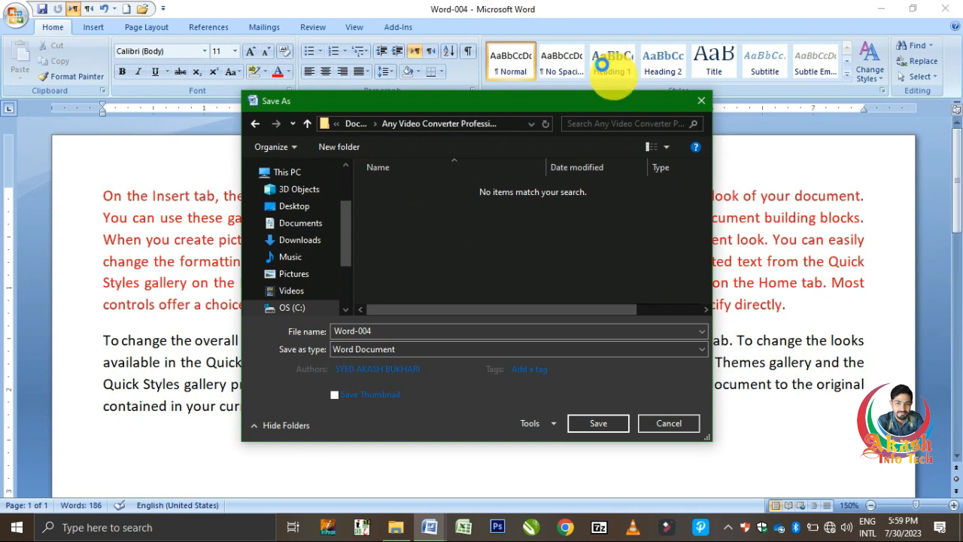
# Step: Change the file name from Word-004 to Word-005 and save the copy there
pyautogui.click(408, 331)
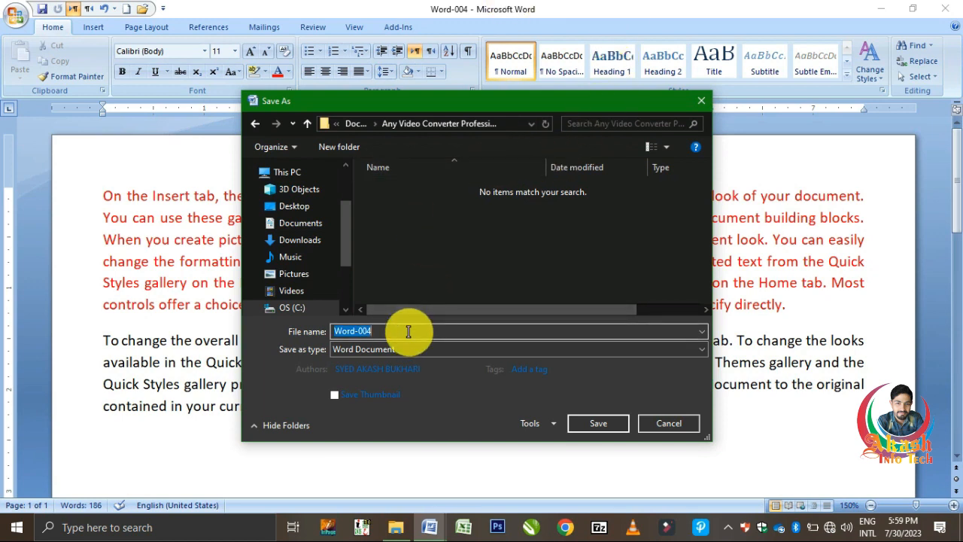
pyautogui.click(409, 331)
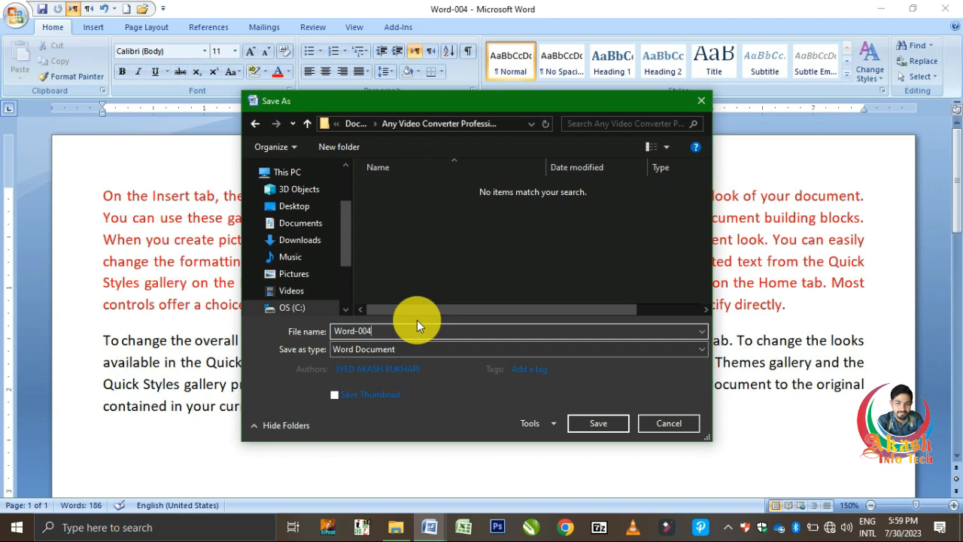
pyautogui.press('BackSpace')
pyautogui.write('5')
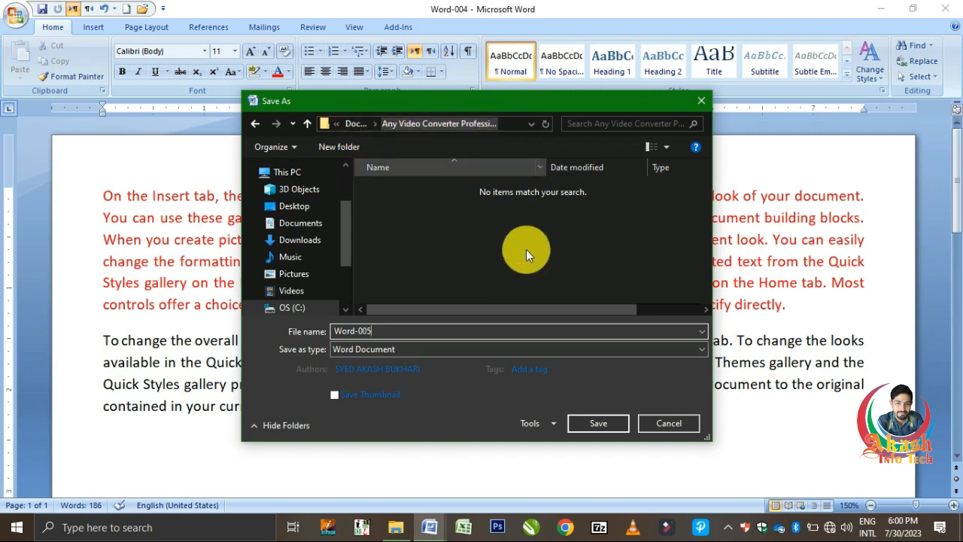
pyautogui.click(596, 424)
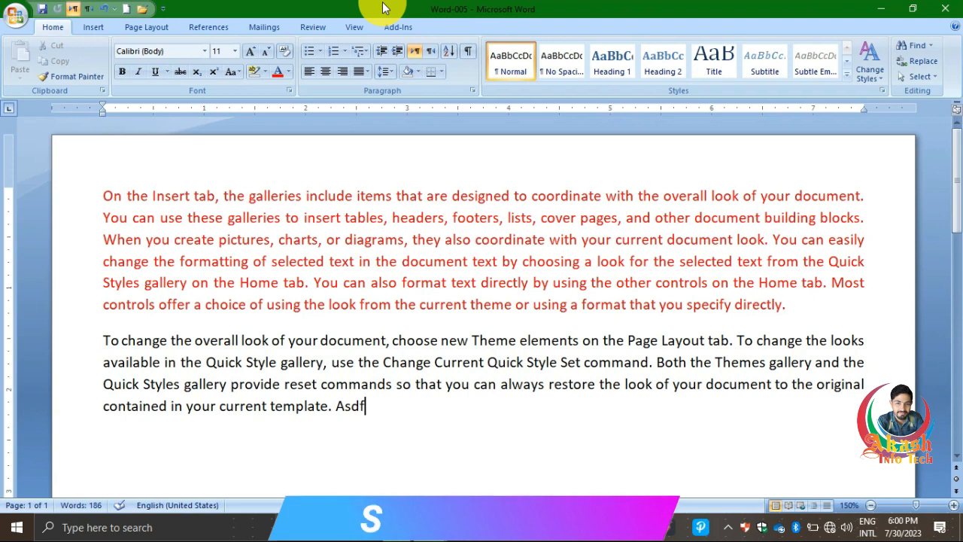
# Step: Save another copy with F12, changing the file name's last digit to make it Word-006
pyautogui.press('F12')
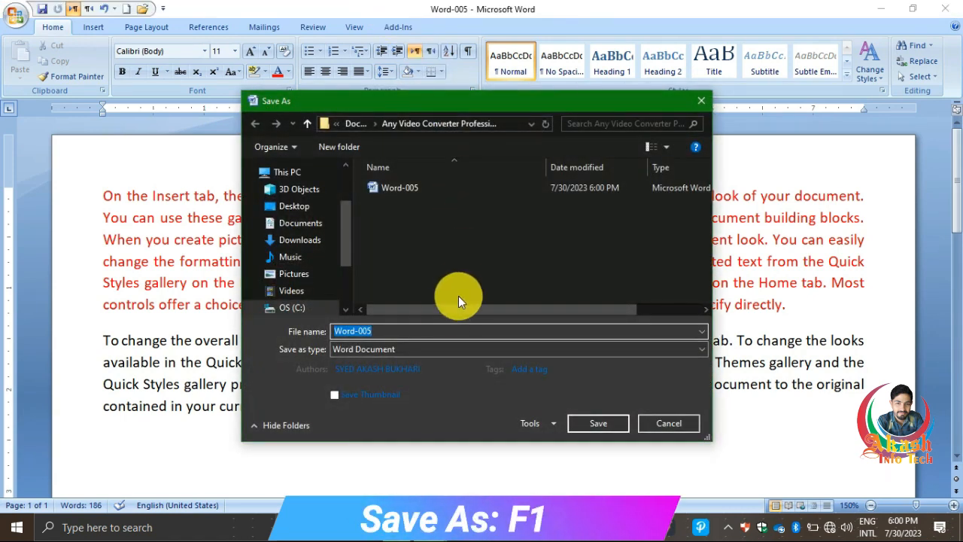
pyautogui.click(426, 334)
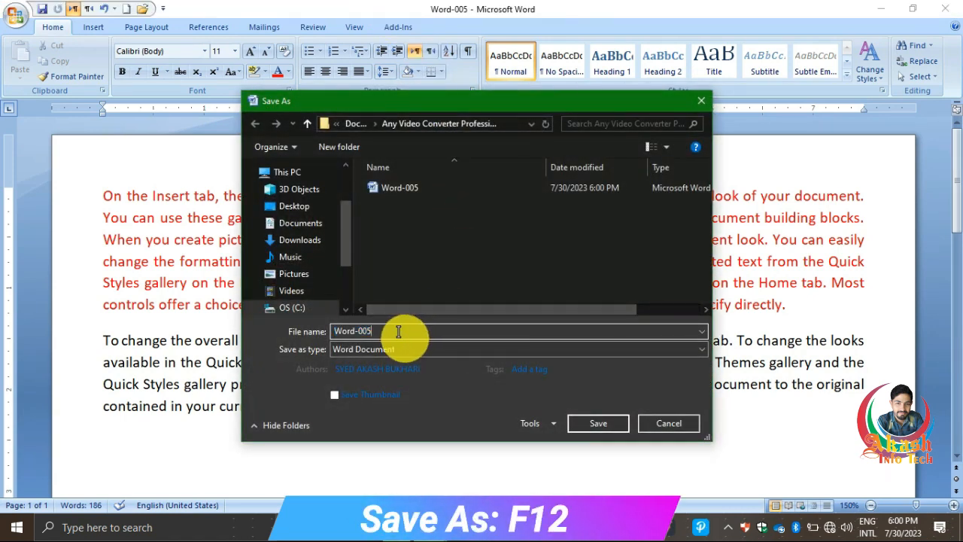
pyautogui.press('BackSpace')
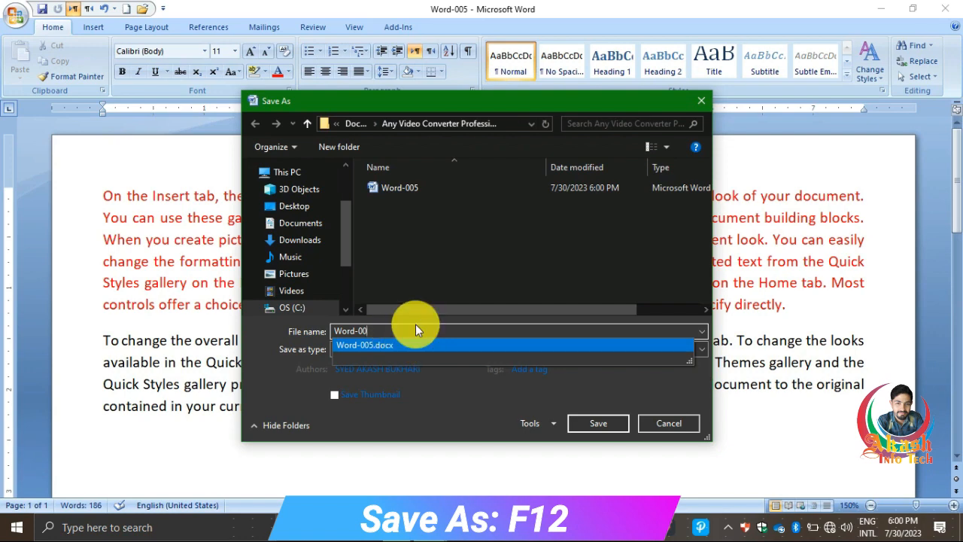
pyautogui.write('6')
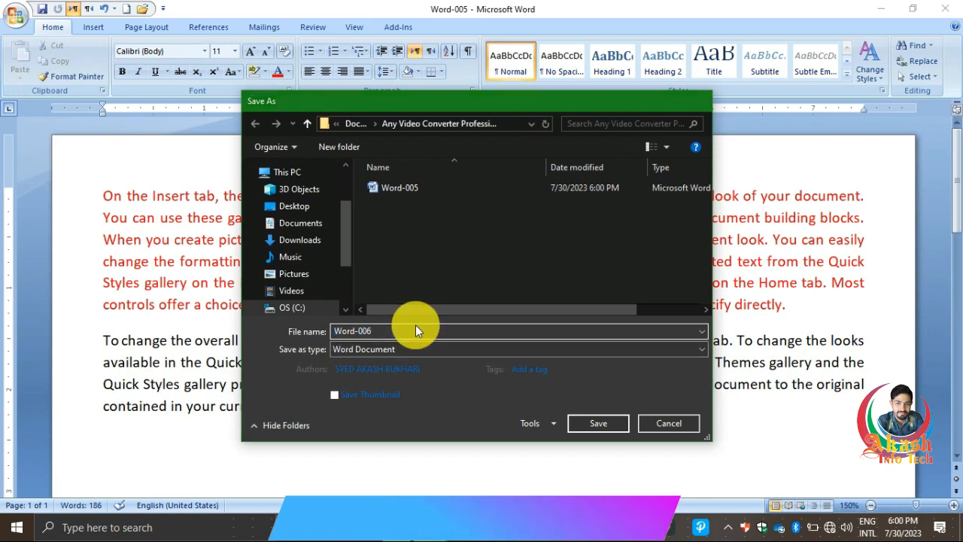
pyautogui.press('Return')
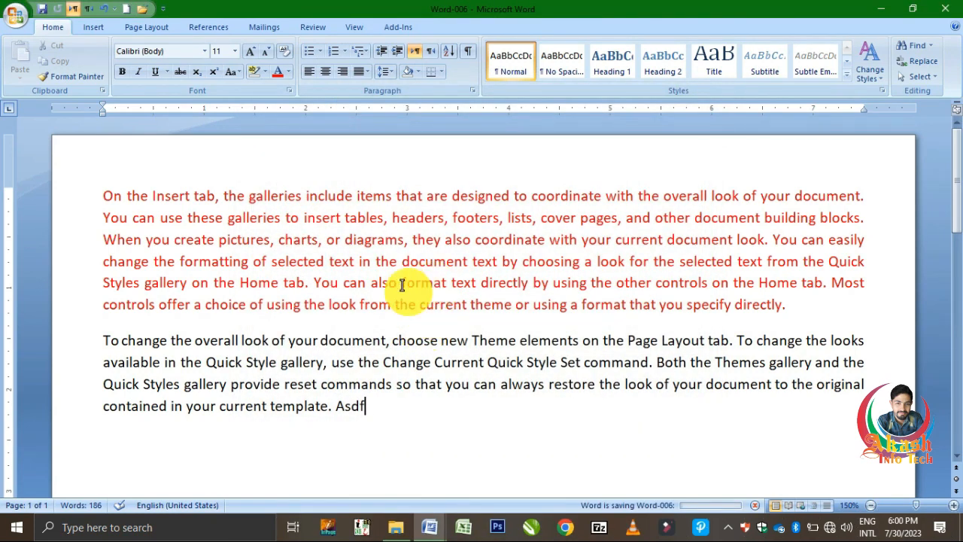
pyautogui.click(15, 17)
pyautogui.moveTo(36, 172)
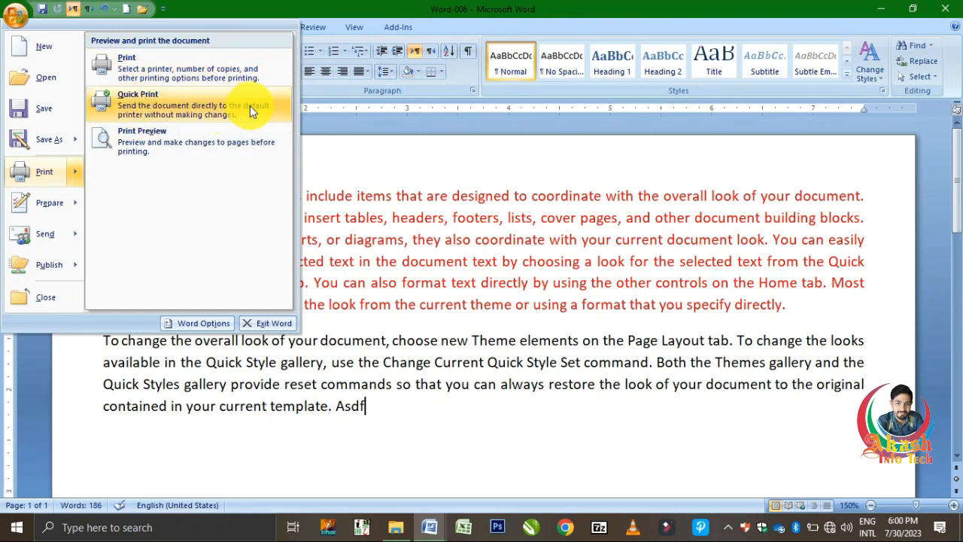
pyautogui.click(174, 121)
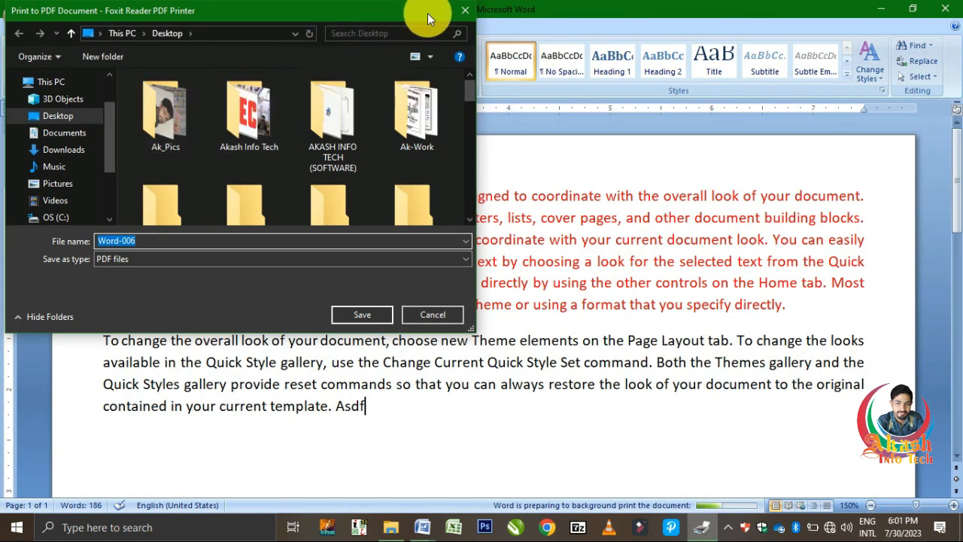
pyautogui.click(462, 10)
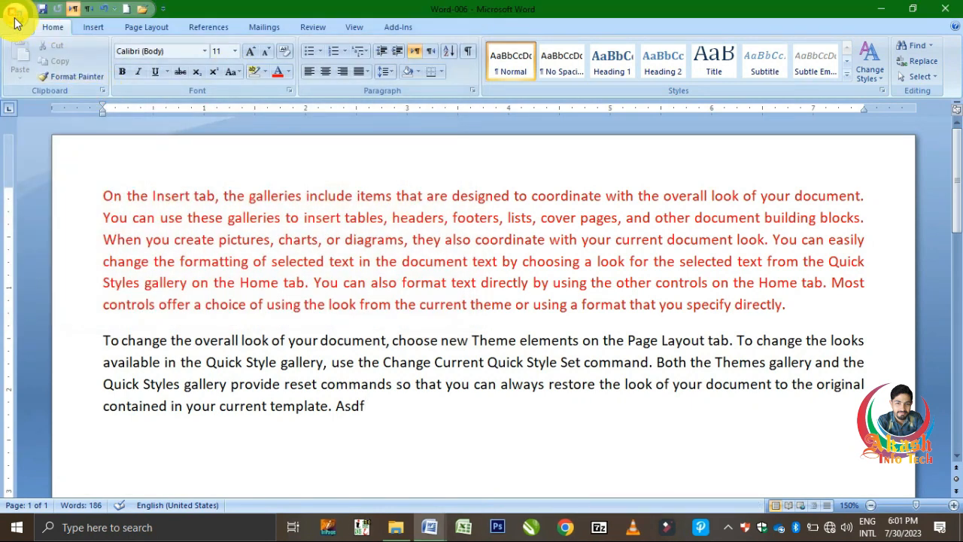
# Step: Open the full Print dialog and keep Foxit Reader PDF Printer as the printer
pyautogui.click(20, 22)
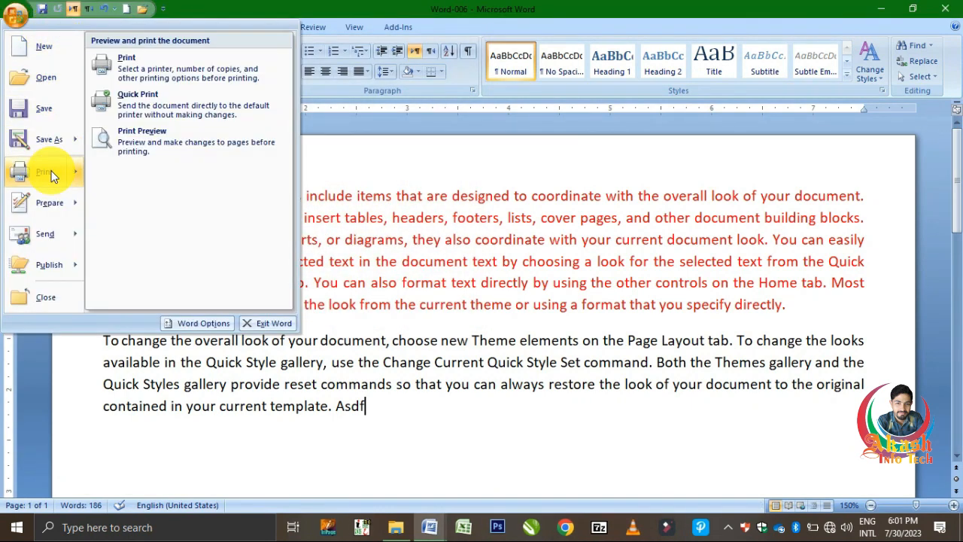
pyautogui.click(163, 74)
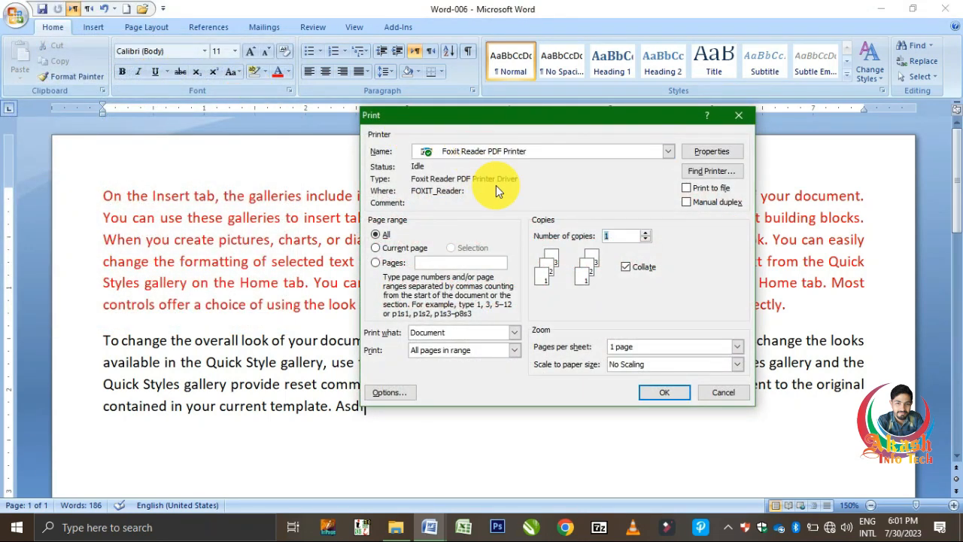
pyautogui.click(669, 152)
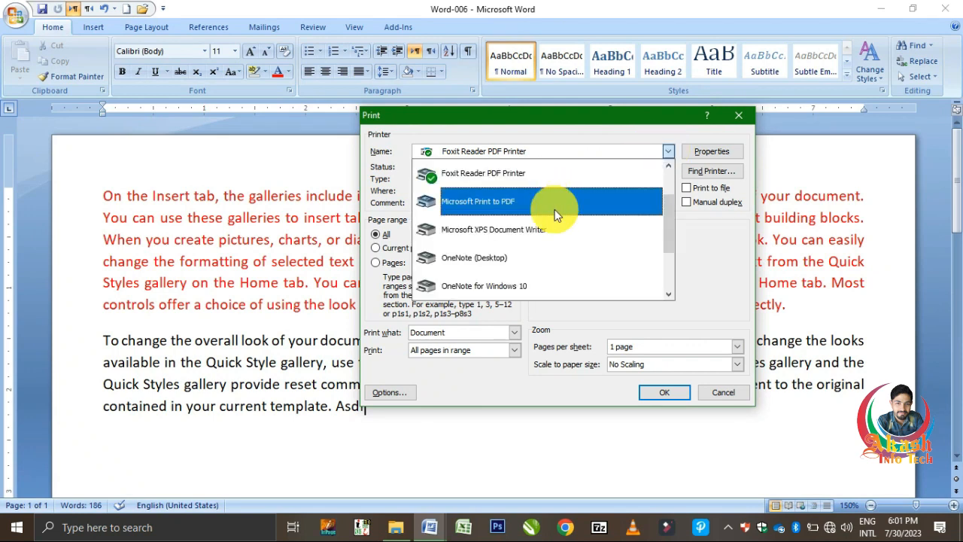
pyautogui.click(669, 153)
# Step: Look through the Foxit printer's Layout, Document Info and Version settings, then close its properties
pyautogui.click(706, 153)
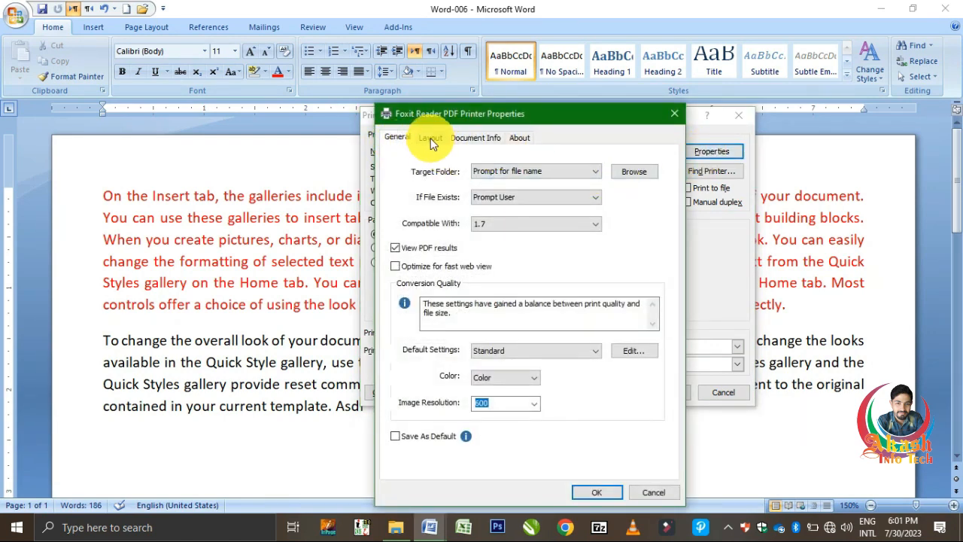
pyautogui.click(433, 143)
pyautogui.click(472, 139)
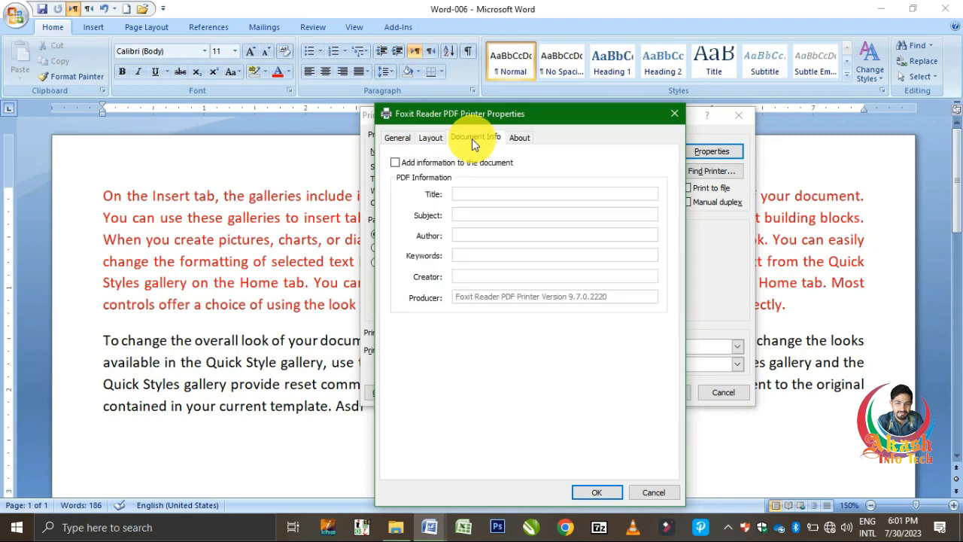
pyautogui.click(524, 139)
pyautogui.click(397, 138)
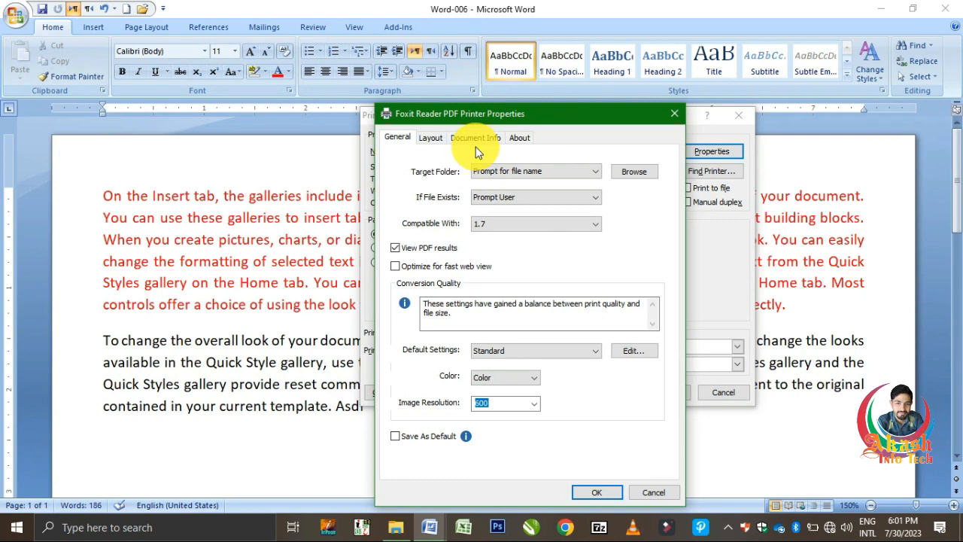
pyautogui.click(673, 115)
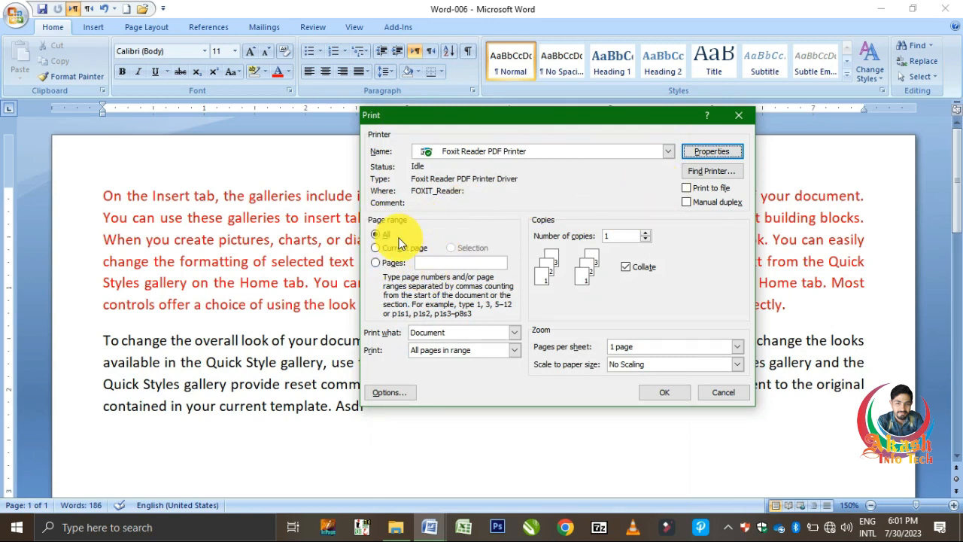
# Step: Try printing the Current page, then Pages '3,7,9', and clear the page entry
pyautogui.click(378, 250)
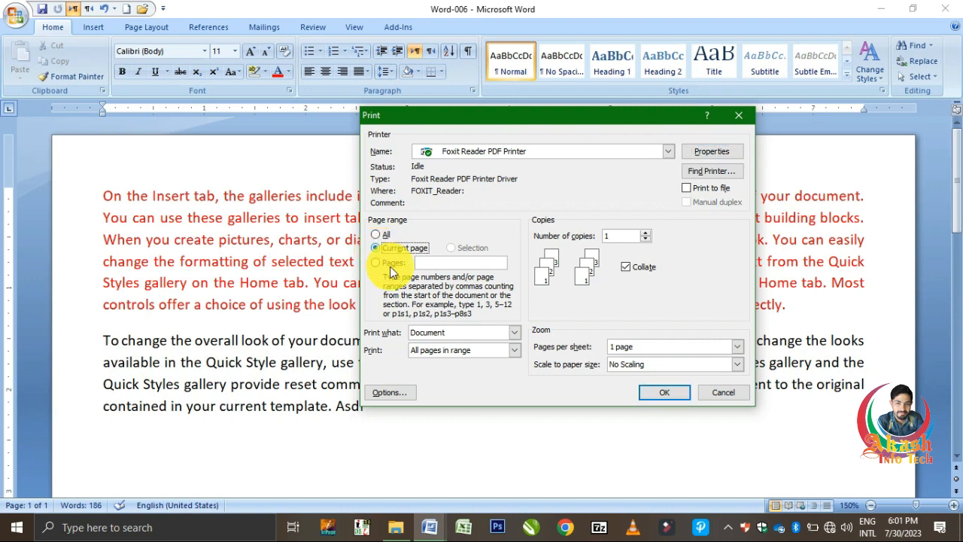
pyautogui.click(379, 262)
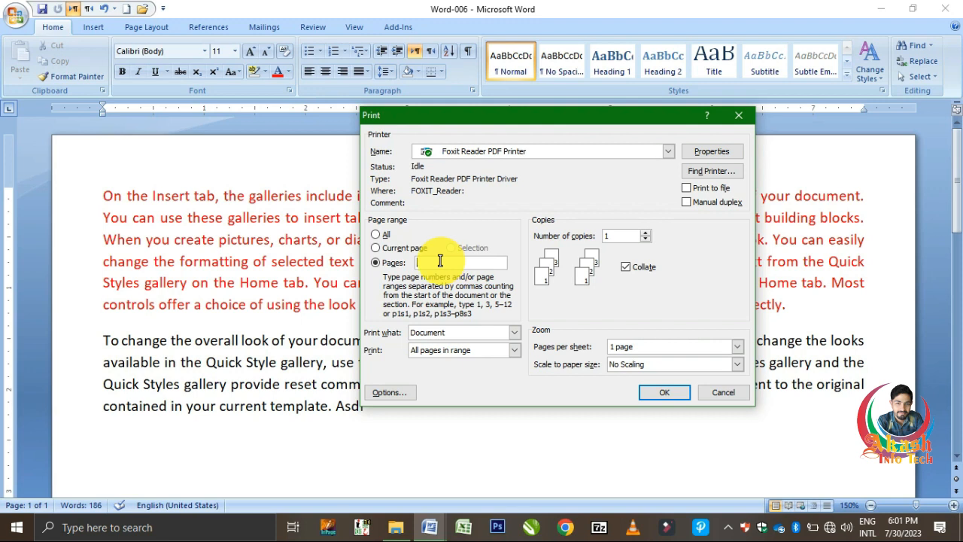
pyautogui.write('3,7,9')
pyautogui.press('BackSpace')
pyautogui.press('BackSpace')
pyautogui.press('BackSpace')
pyautogui.press('BackSpace')
pyautogui.press('BackSpace')
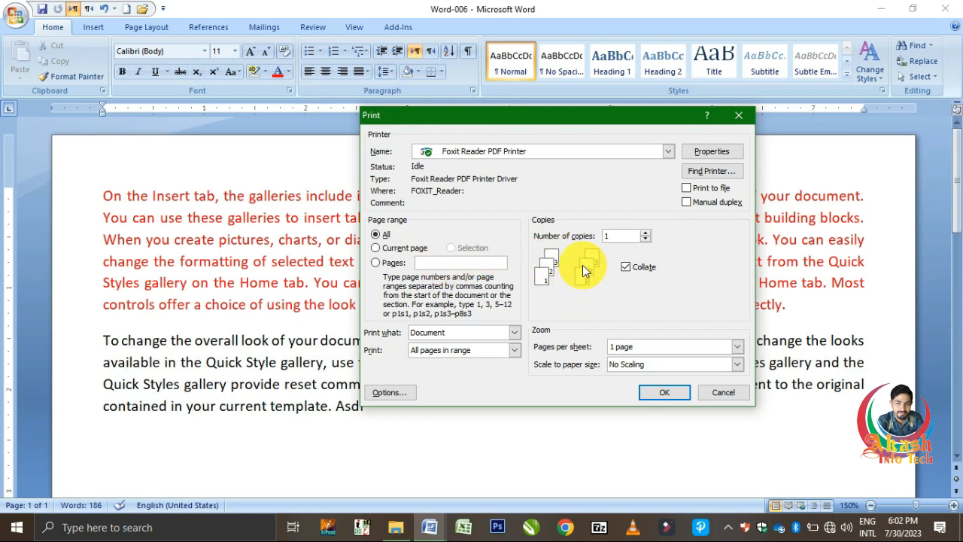
# Step: Set 6 copies, turn off Collate, and cancel the Print dialog without printing
pyautogui.click(645, 233)
pyautogui.click(645, 234)
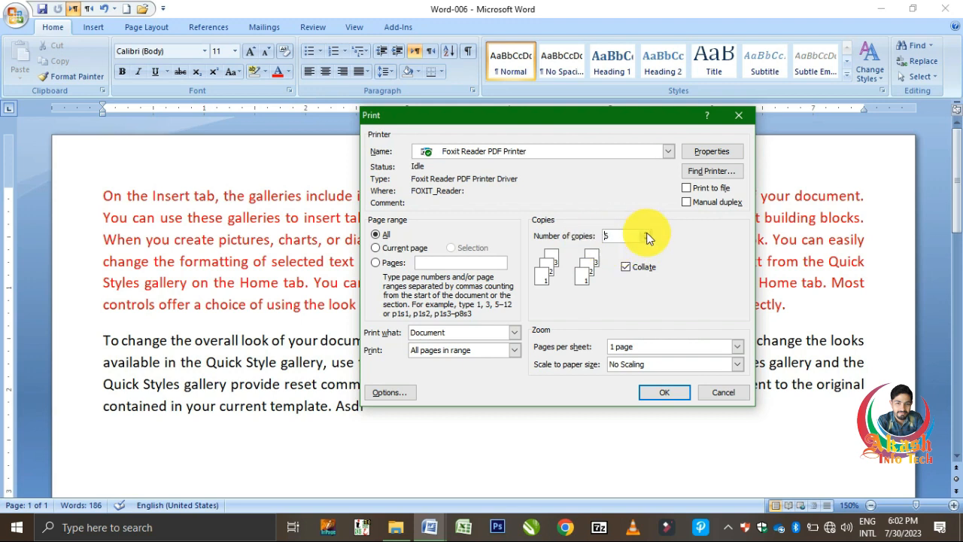
pyautogui.click(646, 238)
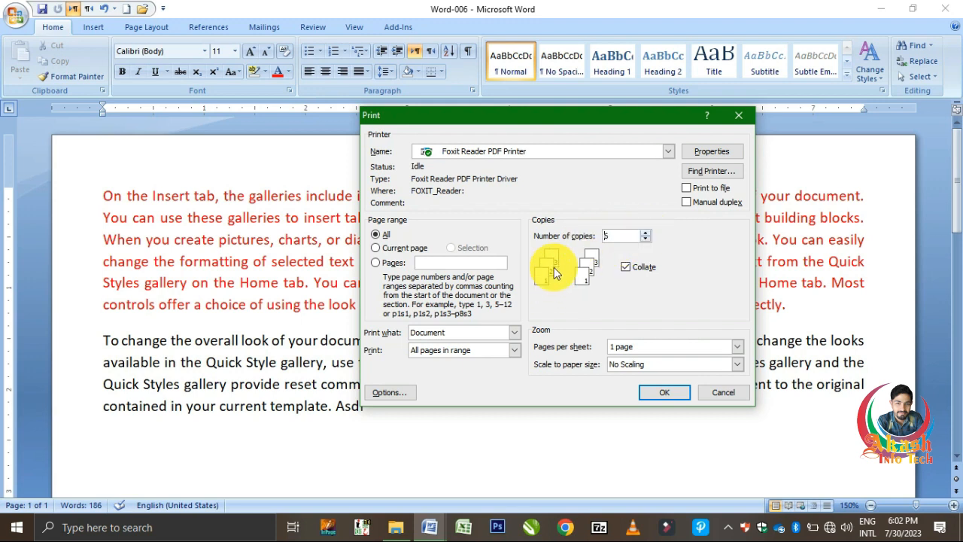
pyautogui.press('Up')
pyautogui.click(631, 269)
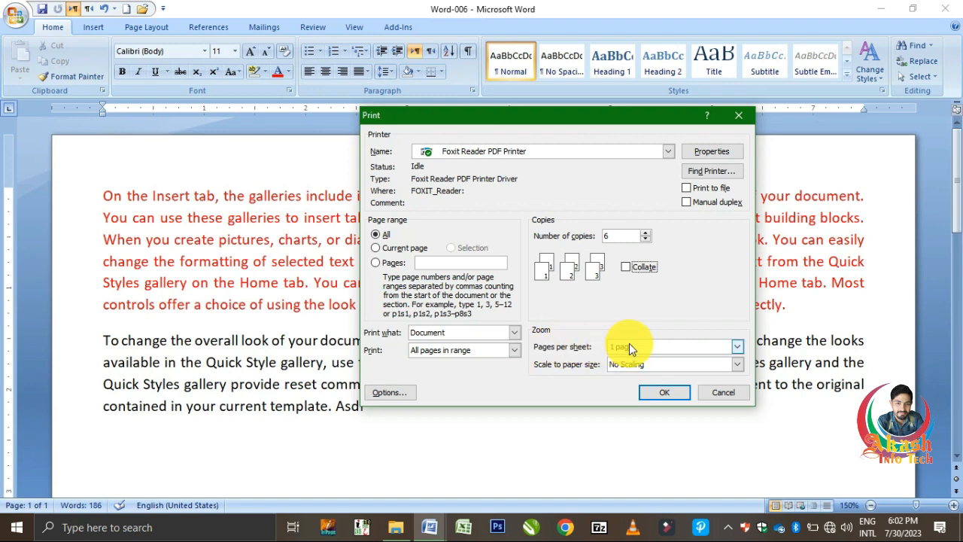
pyautogui.click(727, 393)
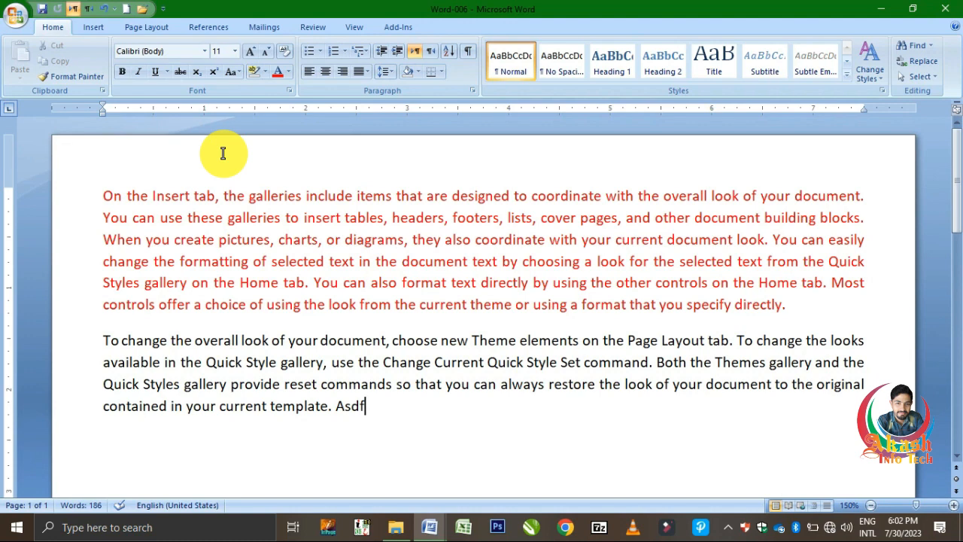
pyautogui.click(9, 18)
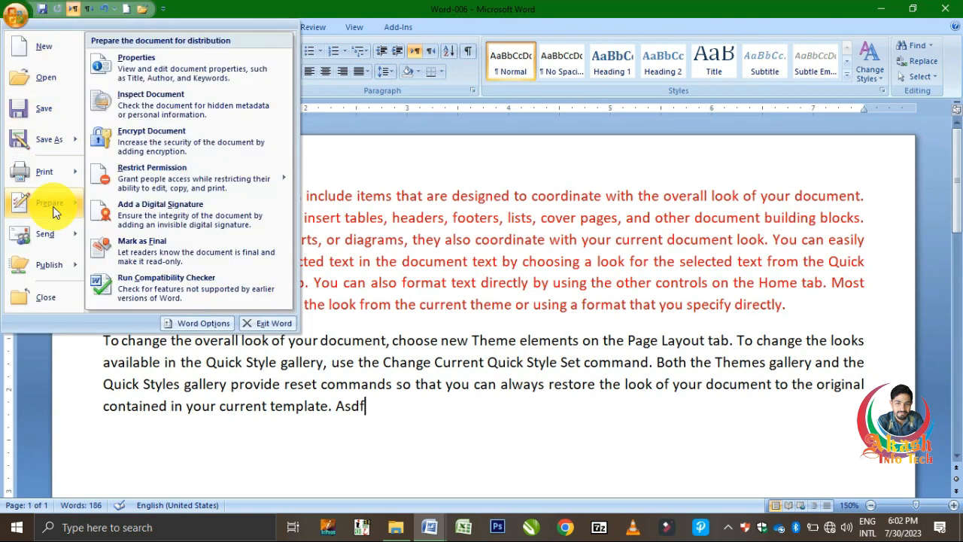
pyautogui.moveTo(55, 175)
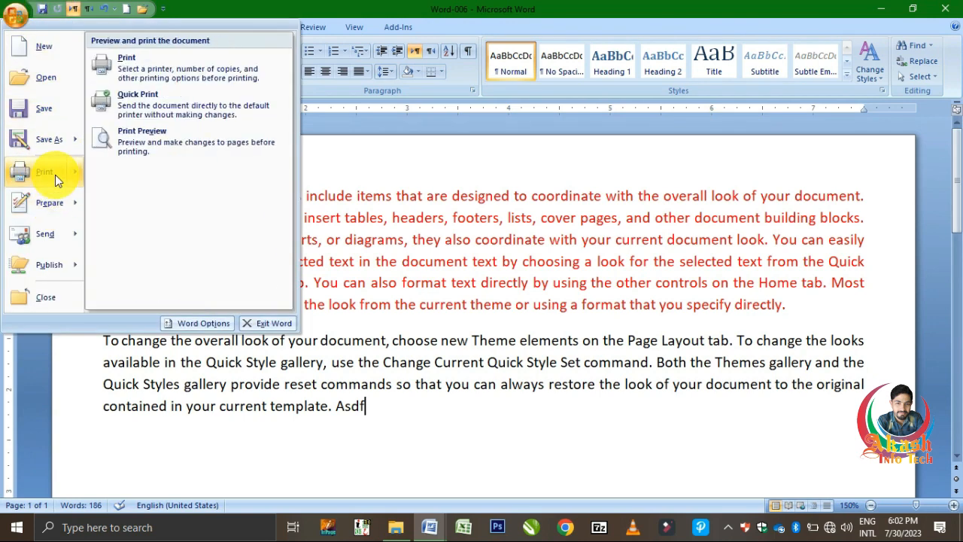
pyautogui.click(138, 146)
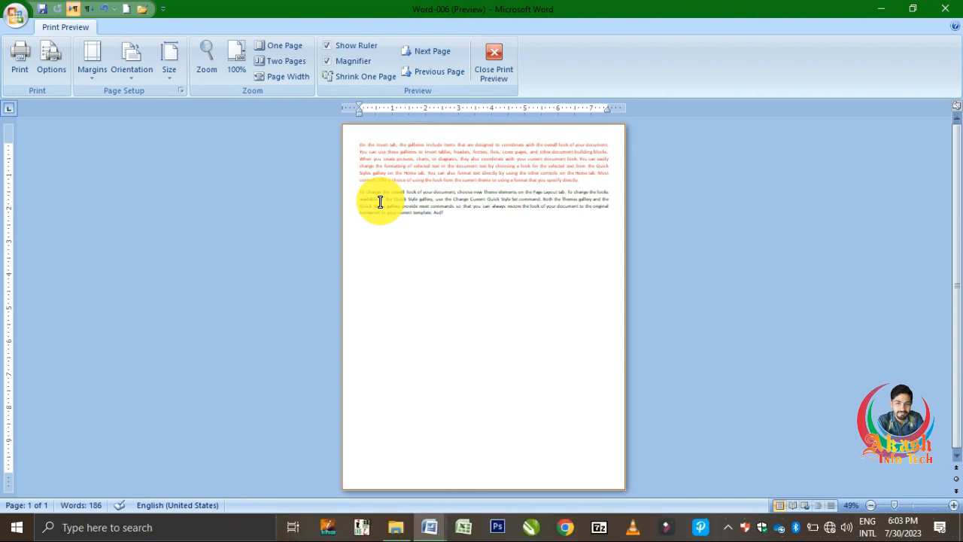
pyautogui.click(483, 66)
# Step: Encrypt Word-006 via Prepare > Encrypt Document, entering a password in the password window
pyautogui.click(15, 15)
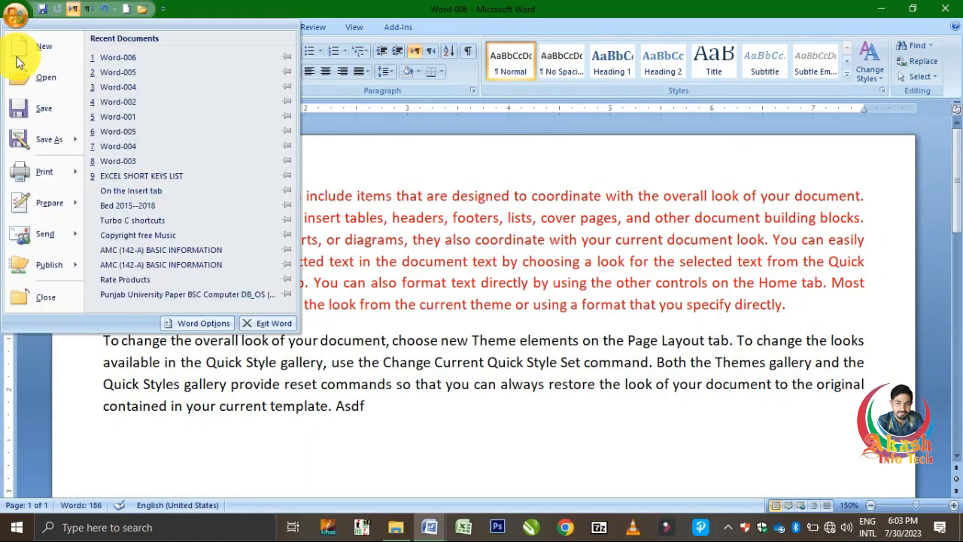
pyautogui.moveTo(48, 203)
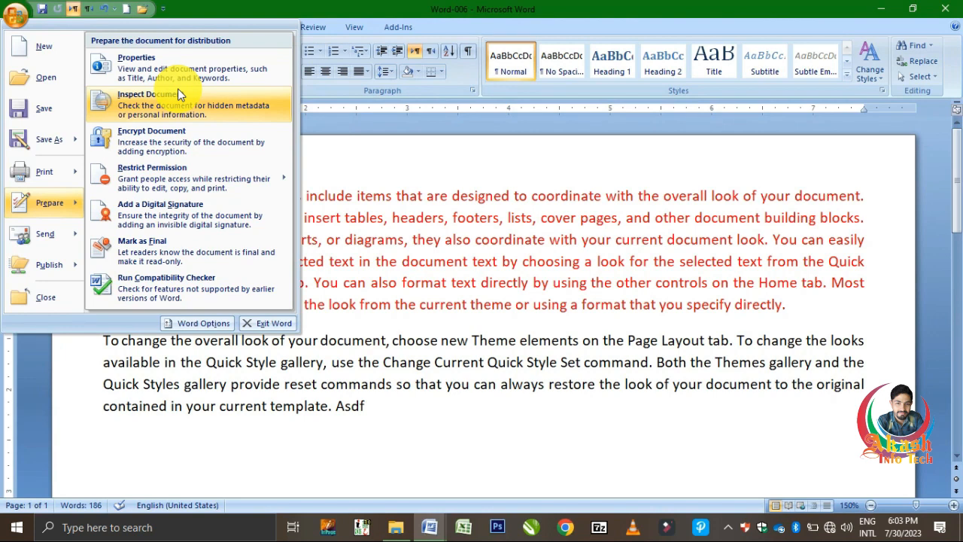
pyautogui.click(187, 152)
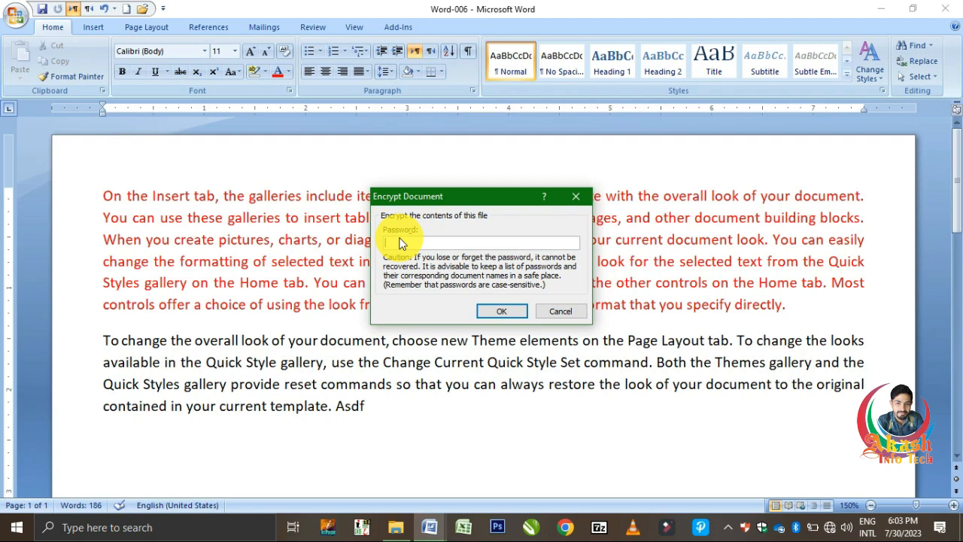
pyautogui.write('123456')
pyautogui.press('Return')
pyautogui.write('12345678')
pyautogui.press('Return')
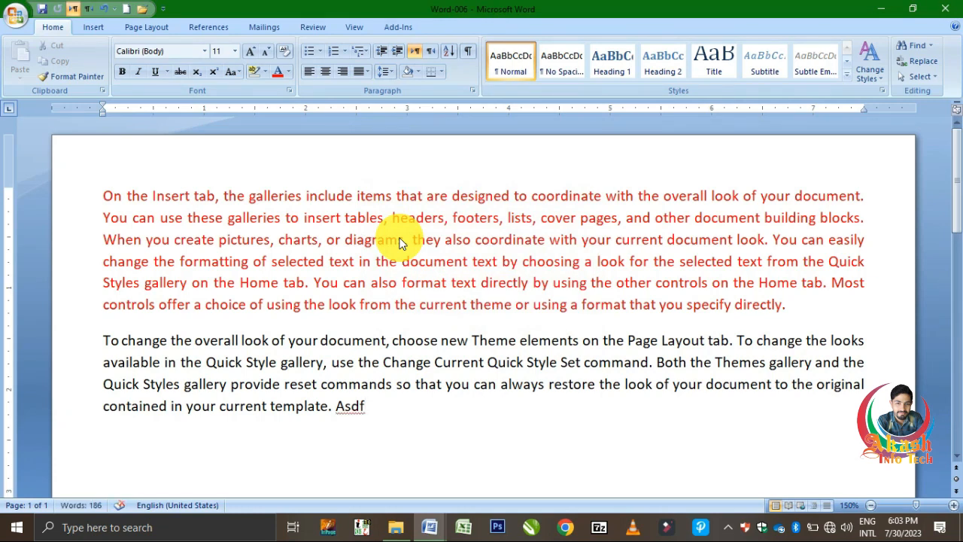
# Step: Insert sample paragraphs with =rand(), save and close Word-006, then show the Documents folder
pyautogui.write('=rand')
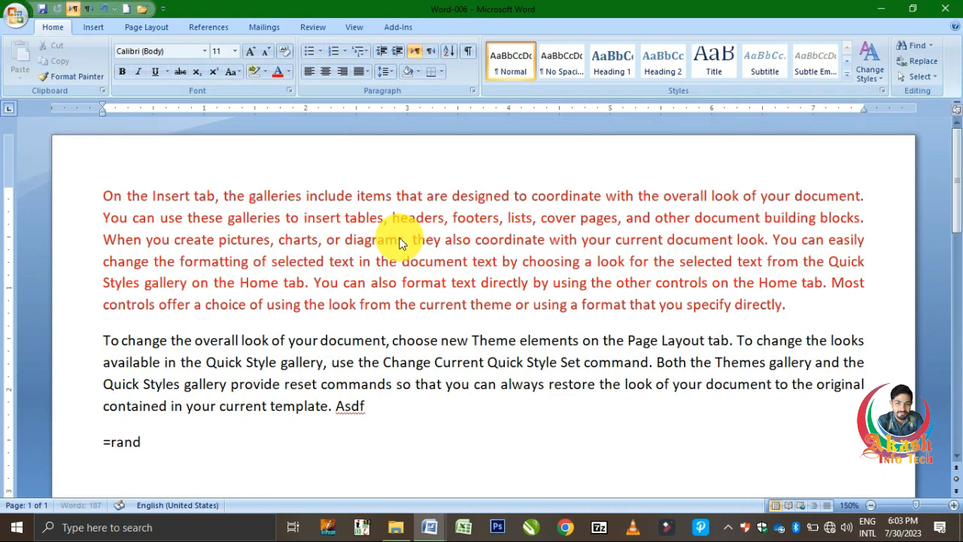
pyautogui.write('()')
pyautogui.press('Return')
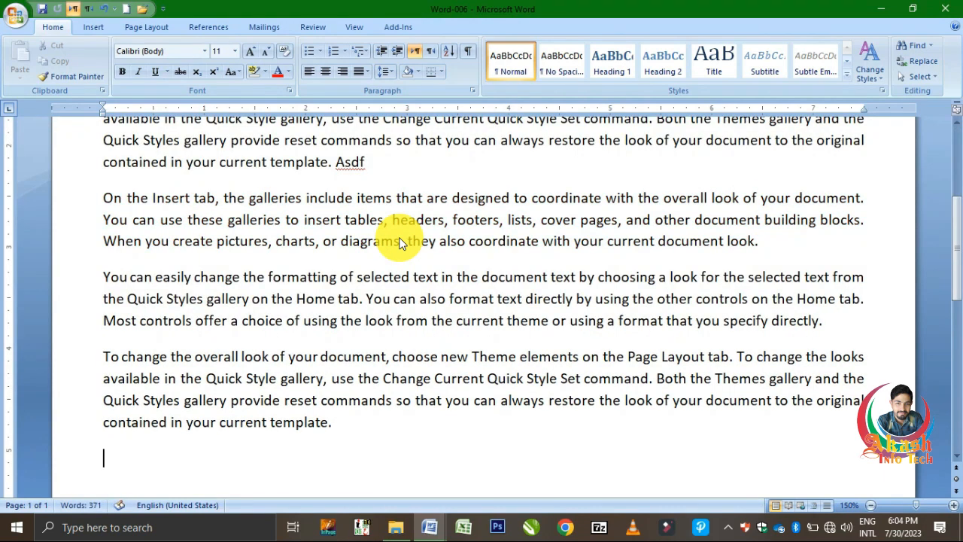
pyautogui.hotkey('ctrl', 's')
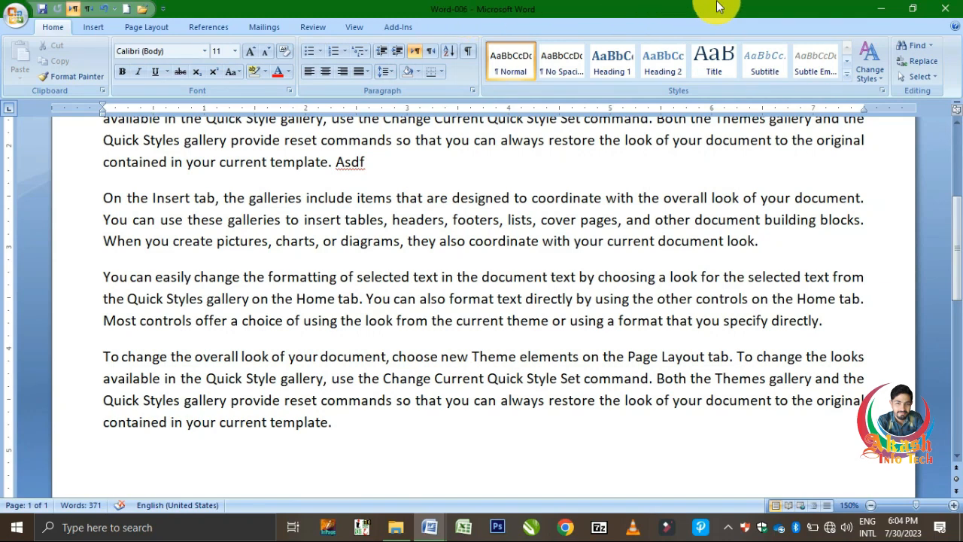
pyautogui.click(948, 12)
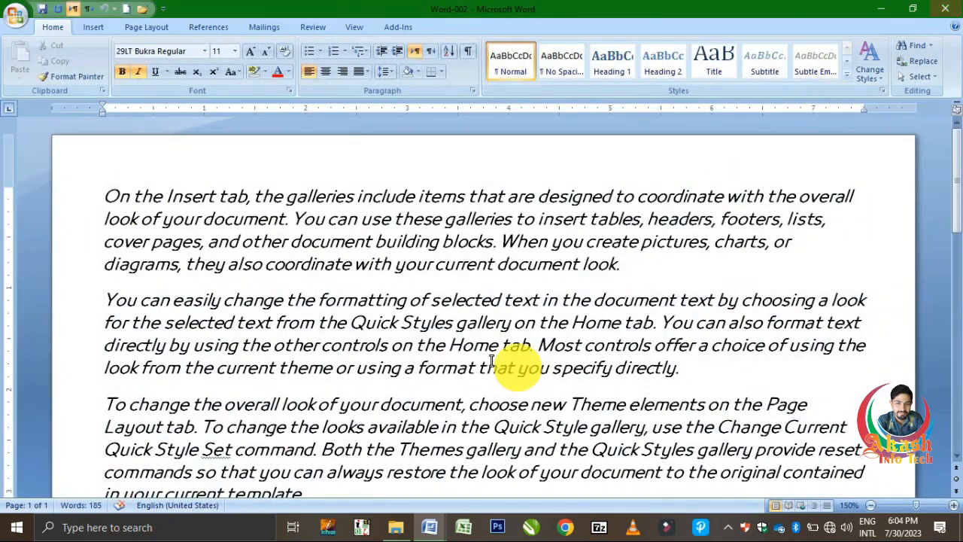
pyautogui.click(396, 527)
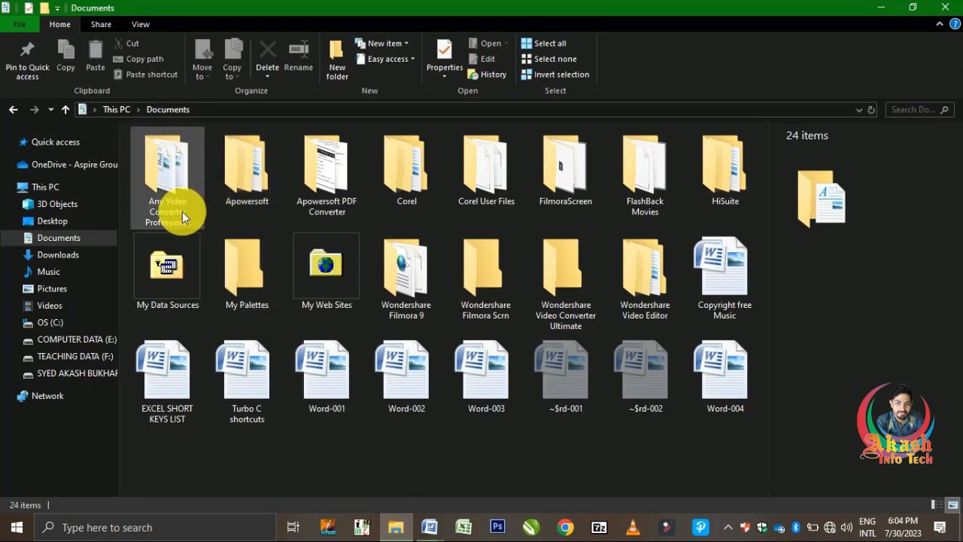
# Step: Open the Any Video Converter Professional folder and double-click Word-006 to open it
pyautogui.doubleClick(186, 179)
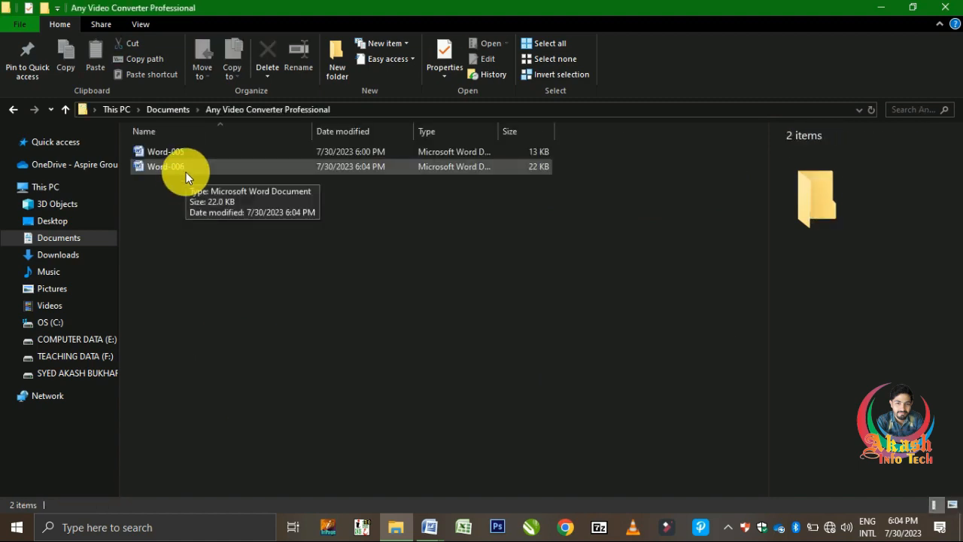
pyautogui.doubleClick(186, 171)
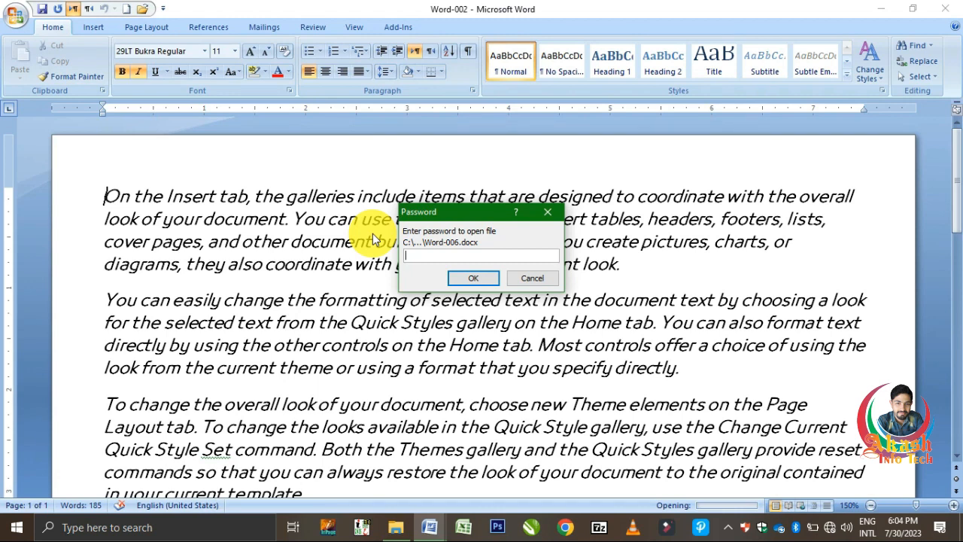
# Step: Enter the document password to open the encrypted Word-006
pyautogui.write('12345678')
pyautogui.press('Return')
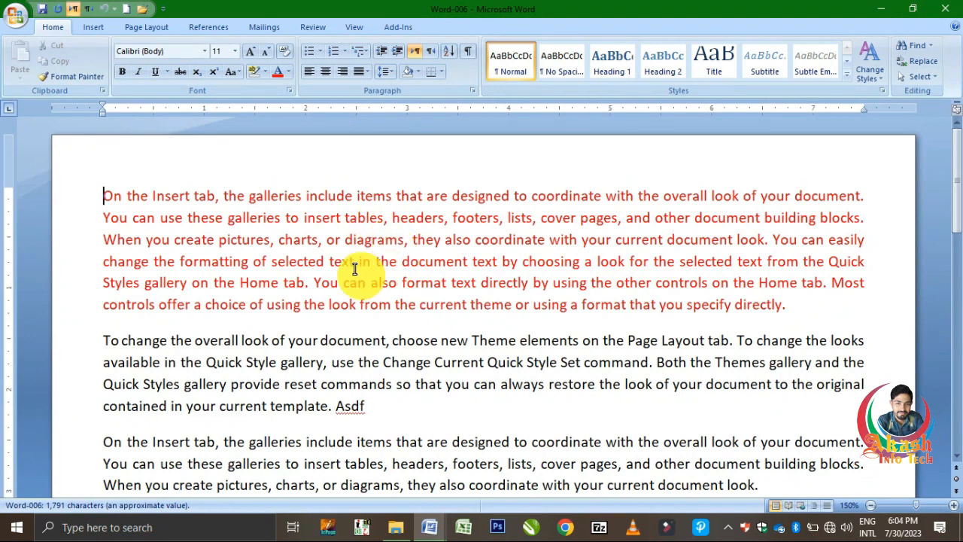
# Step: Browse the Send and Publish submenus in the Office menu
pyautogui.click(21, 12)
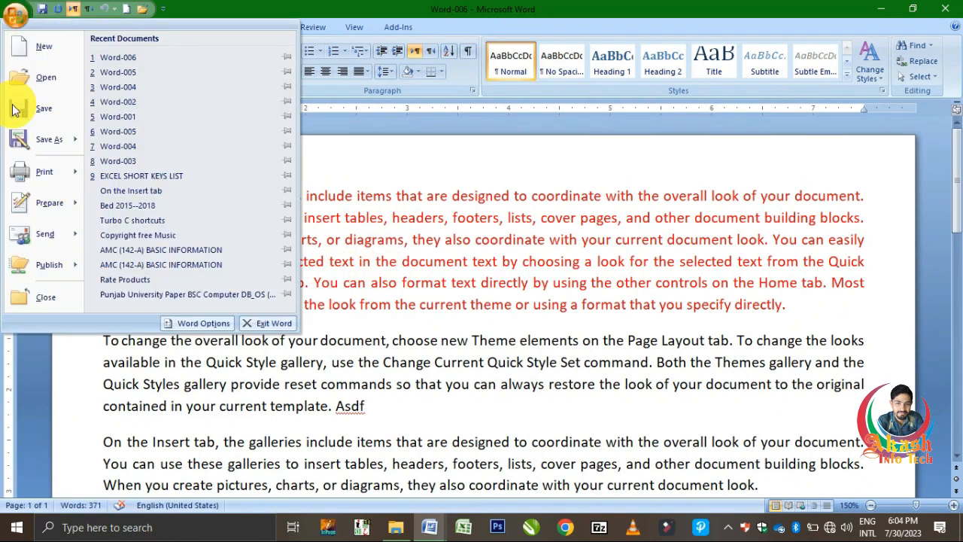
pyautogui.moveTo(59, 235)
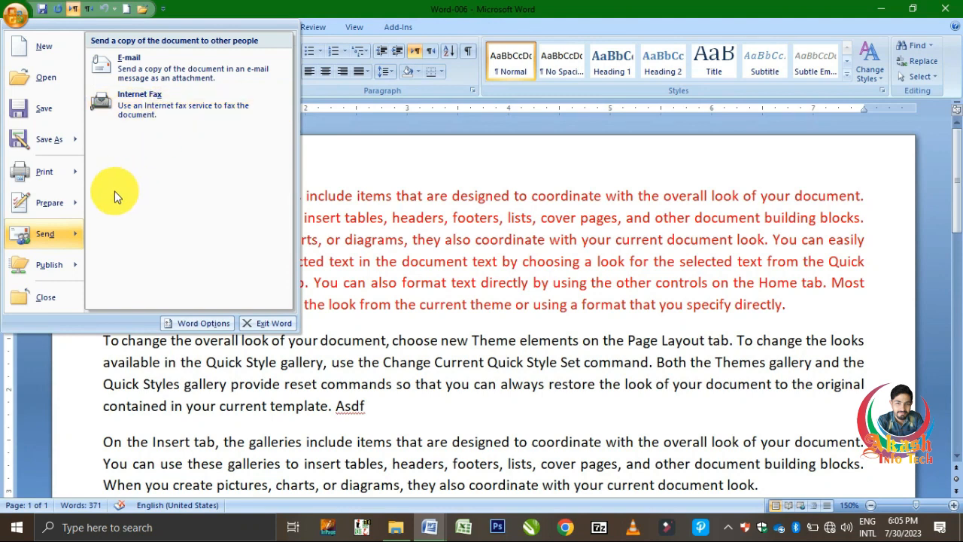
pyautogui.moveTo(68, 267)
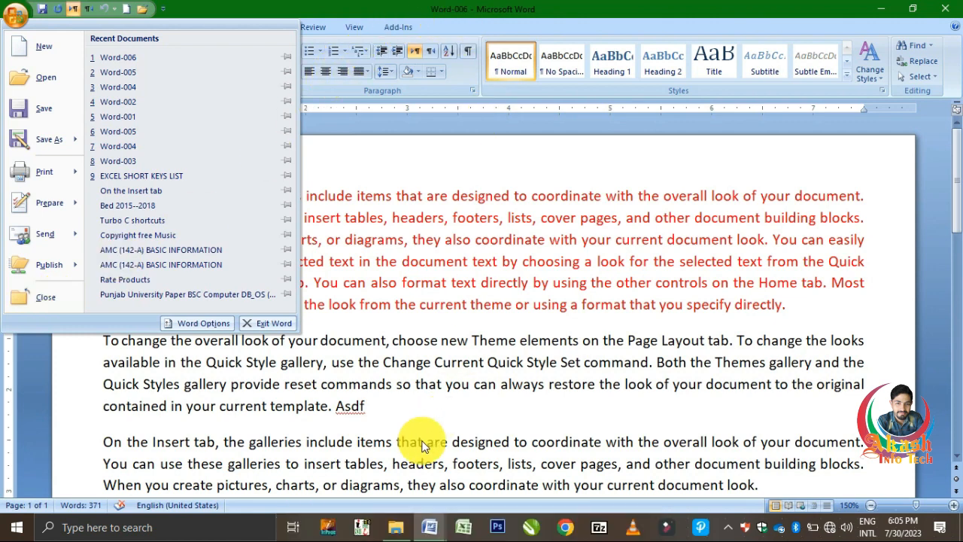
# Step: Bring the Word-006 window to the front from its taskbar thumbnail
pyautogui.moveTo(429, 527)
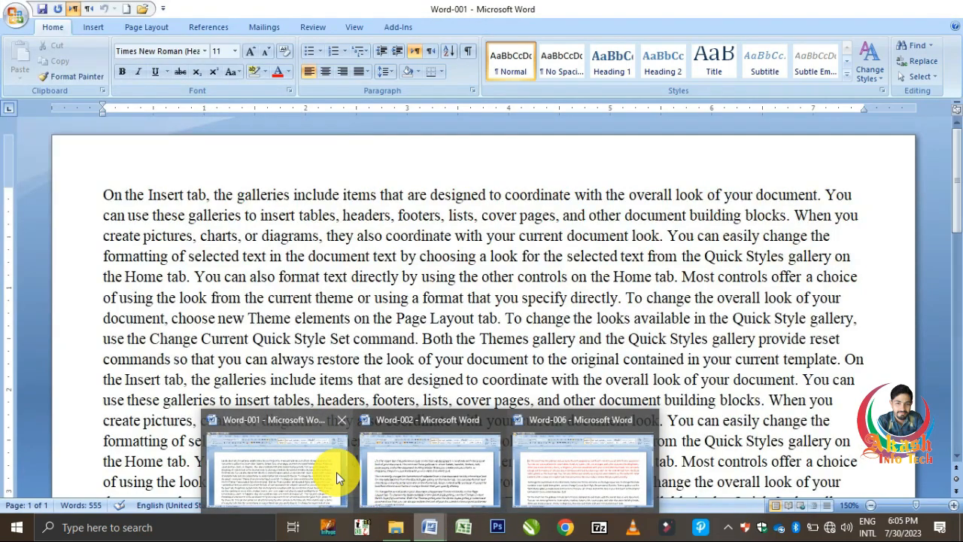
pyautogui.moveTo(441, 462)
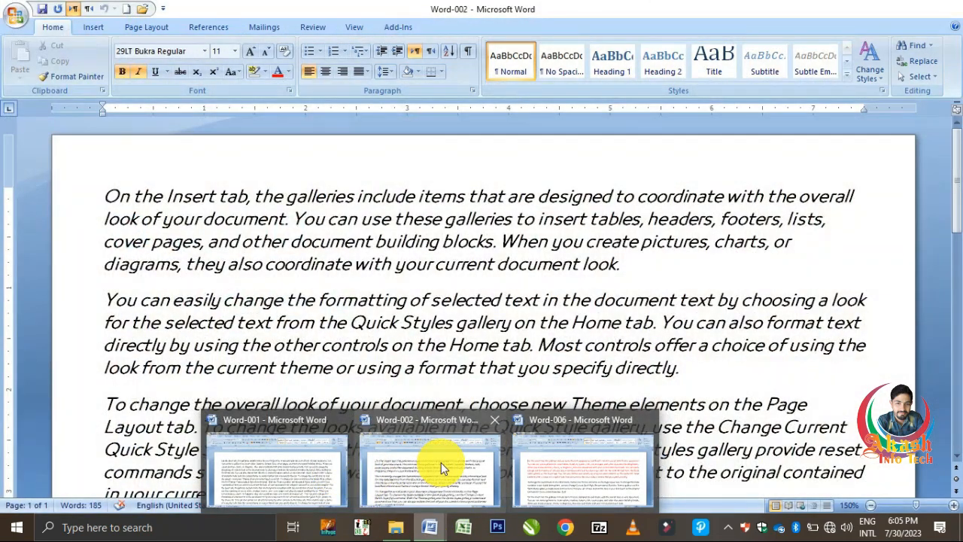
pyautogui.moveTo(561, 459)
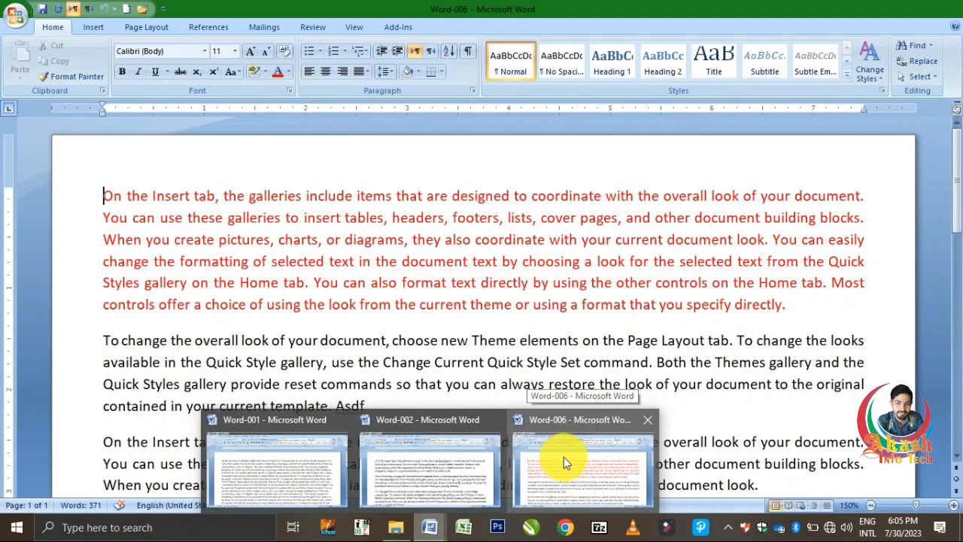
pyautogui.click(572, 451)
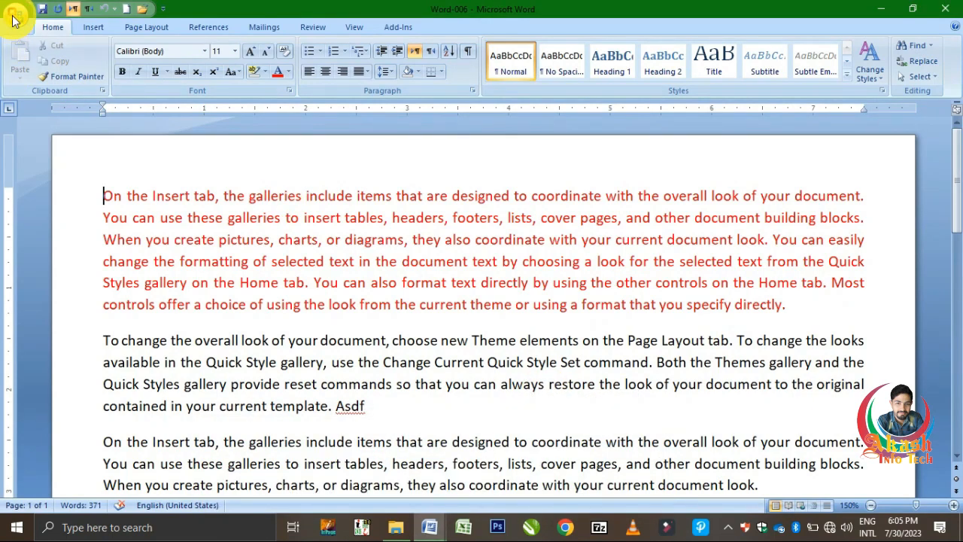
# Step: Close Word-006 from the Office menu, then reopen the Office menu over Word-002
pyautogui.click(12, 20)
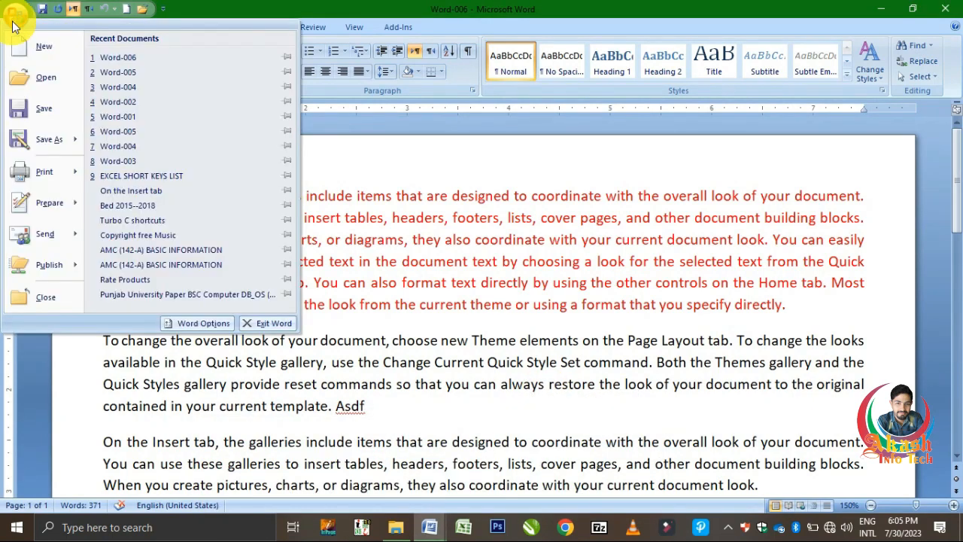
pyautogui.click(40, 302)
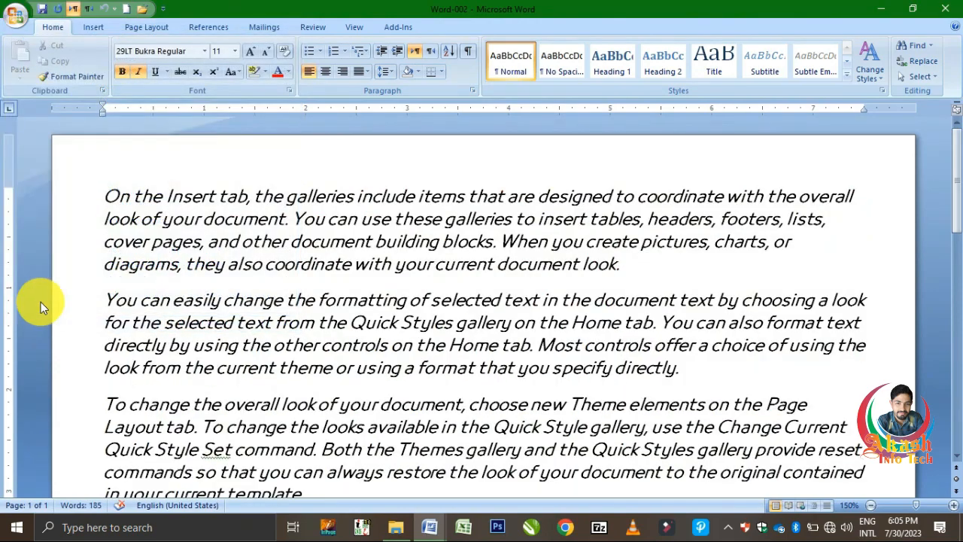
pyautogui.moveTo(430, 522)
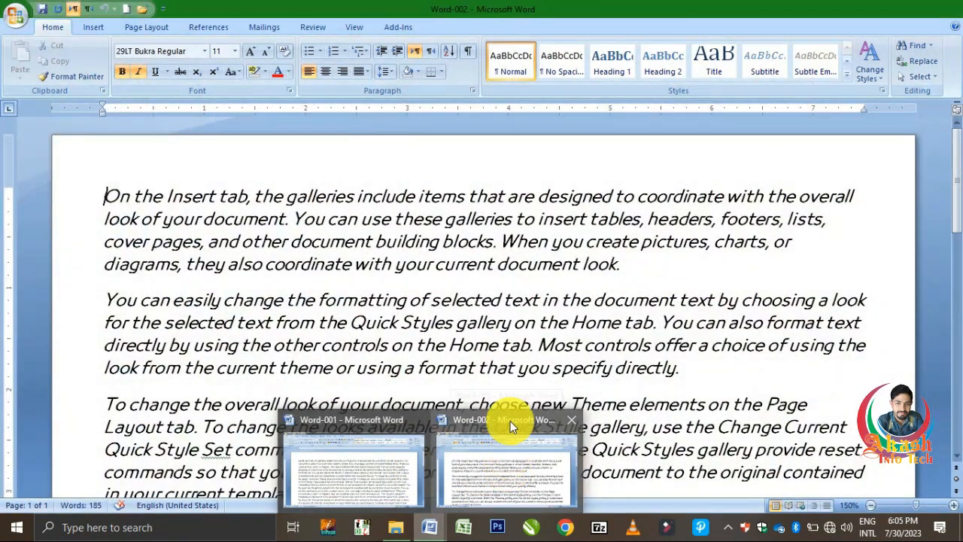
pyautogui.click(15, 15)
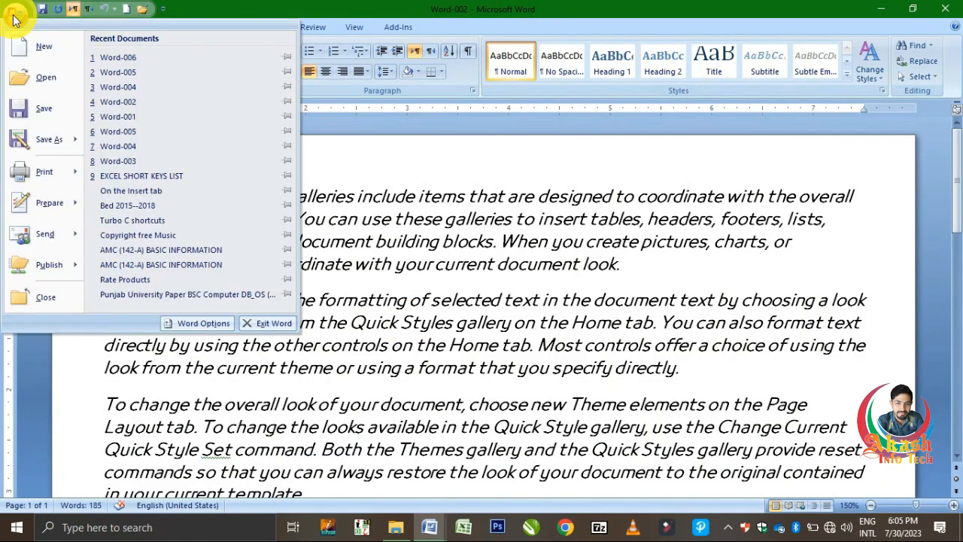
# Step: Exit Word, reopen Word-005 from File Explorer, and bring up its Office menu
pyautogui.click(273, 327)
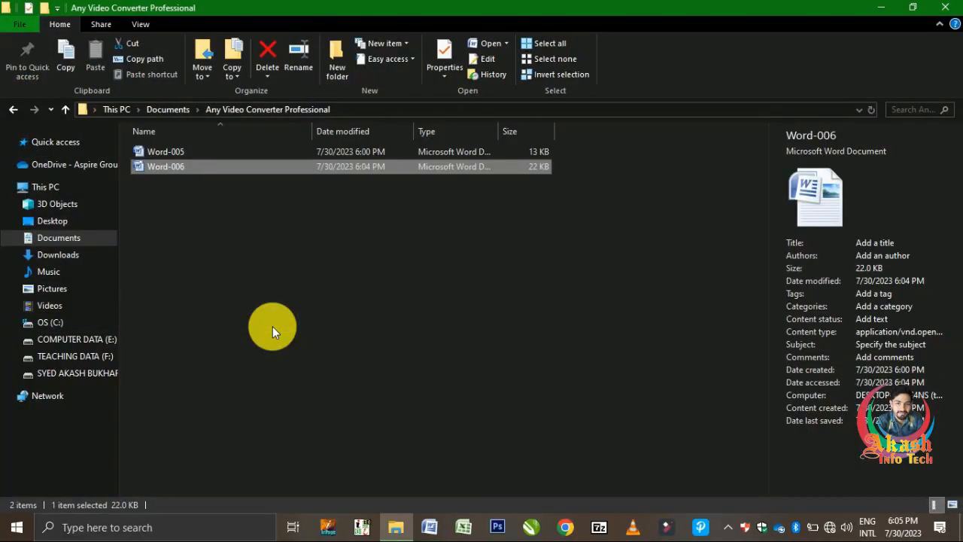
pyautogui.doubleClick(203, 153)
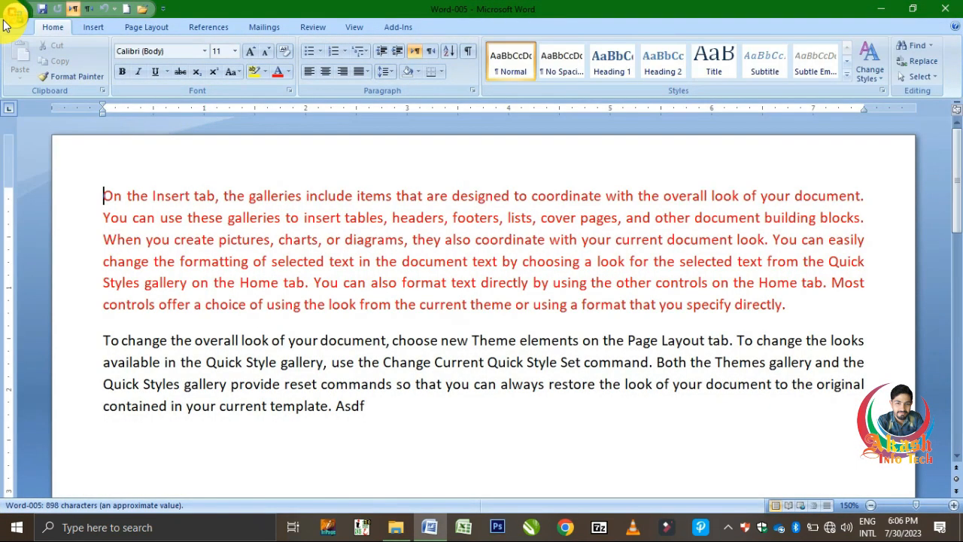
pyautogui.click(14, 15)
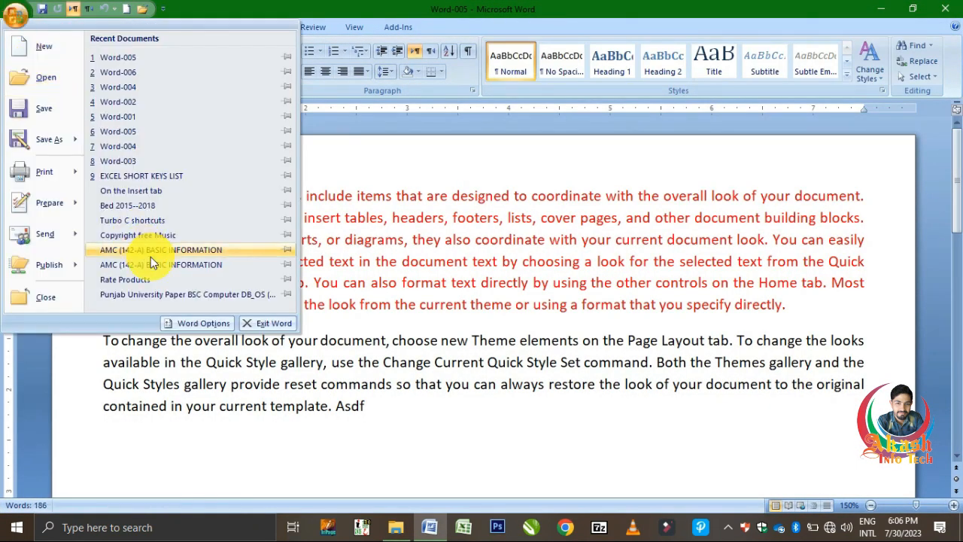
# Step: Switch Word's colour scheme to Silver in Word Options
pyautogui.click(211, 326)
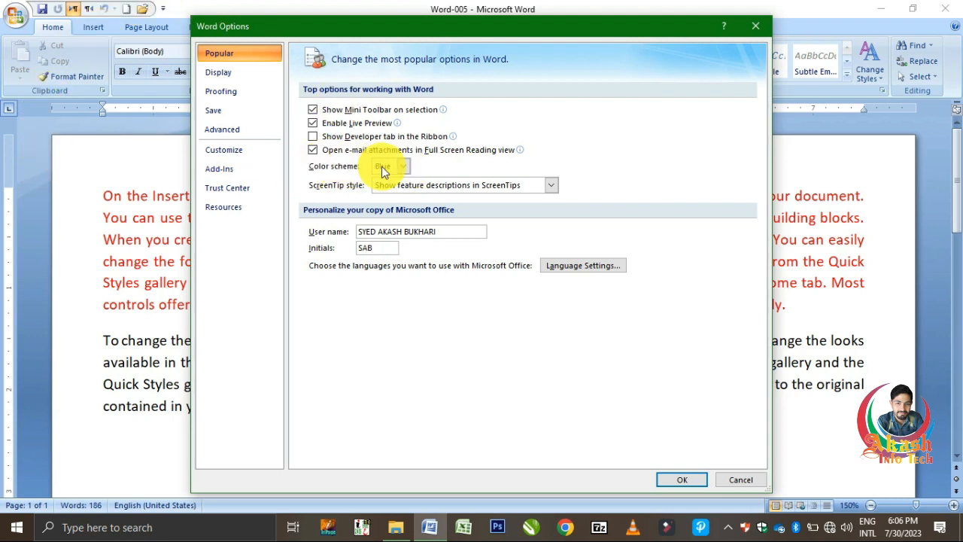
pyautogui.click(402, 166)
pyautogui.click(399, 195)
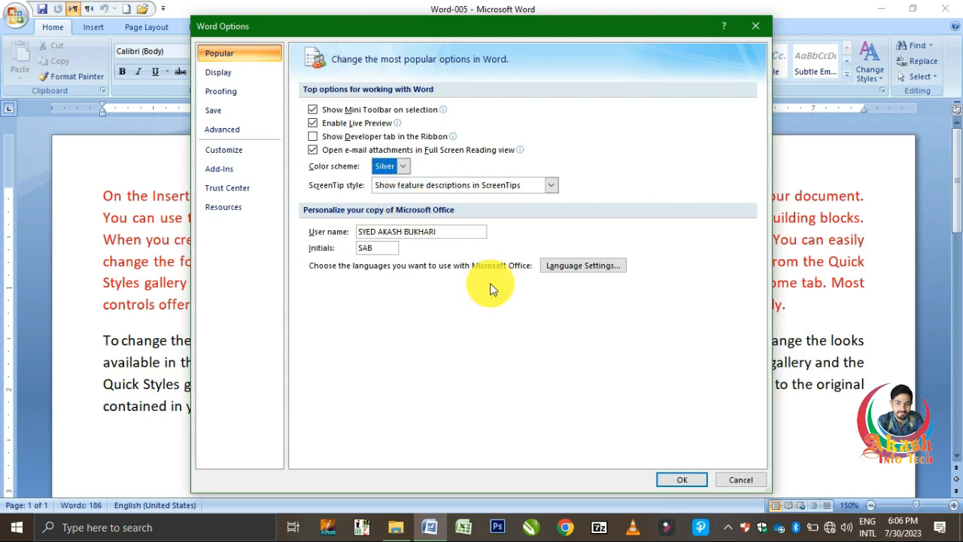
pyautogui.click(682, 481)
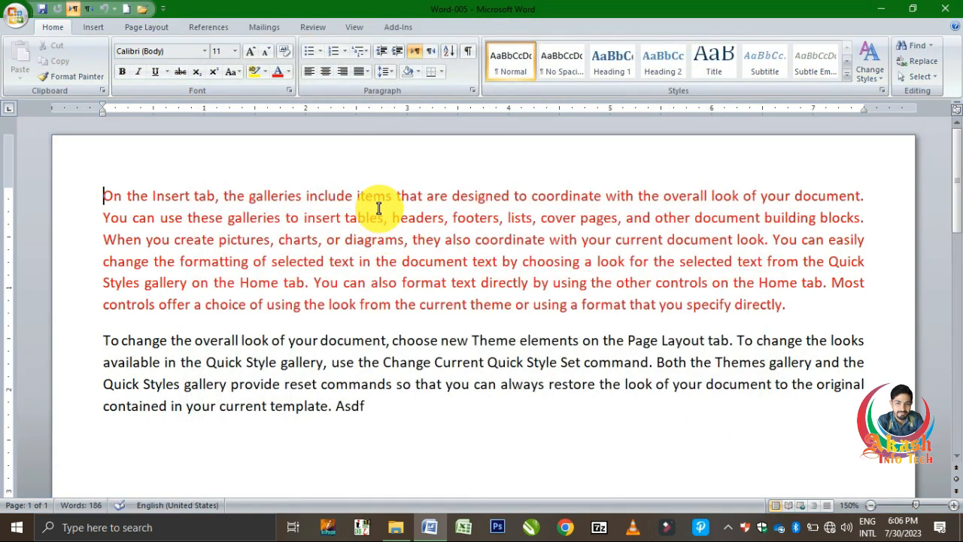
# Step: Change the colour scheme to Black
pyautogui.click(21, 28)
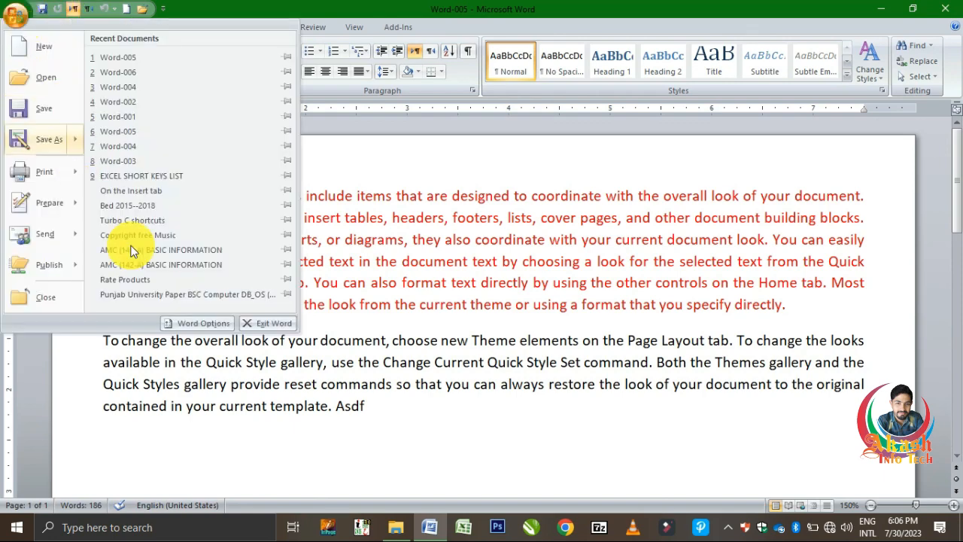
pyautogui.click(199, 329)
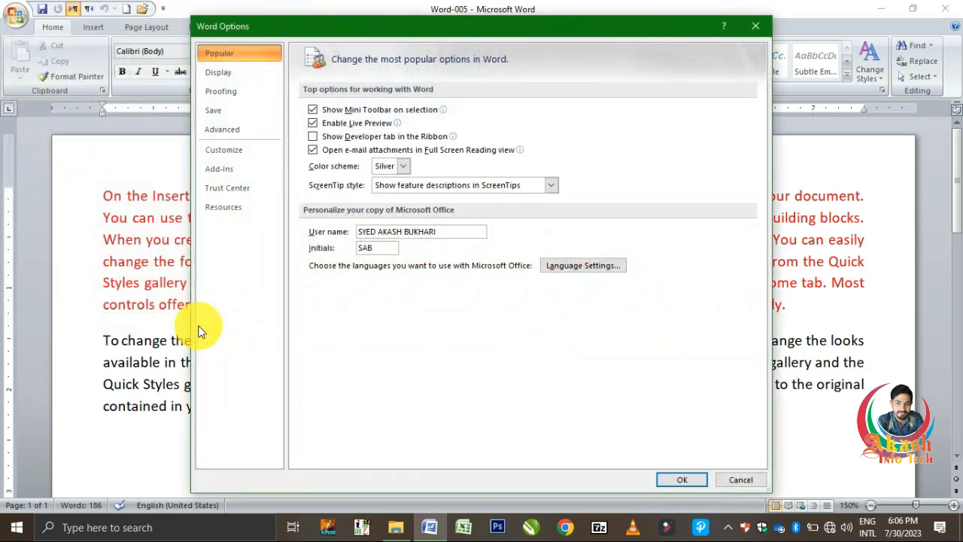
pyautogui.click(404, 167)
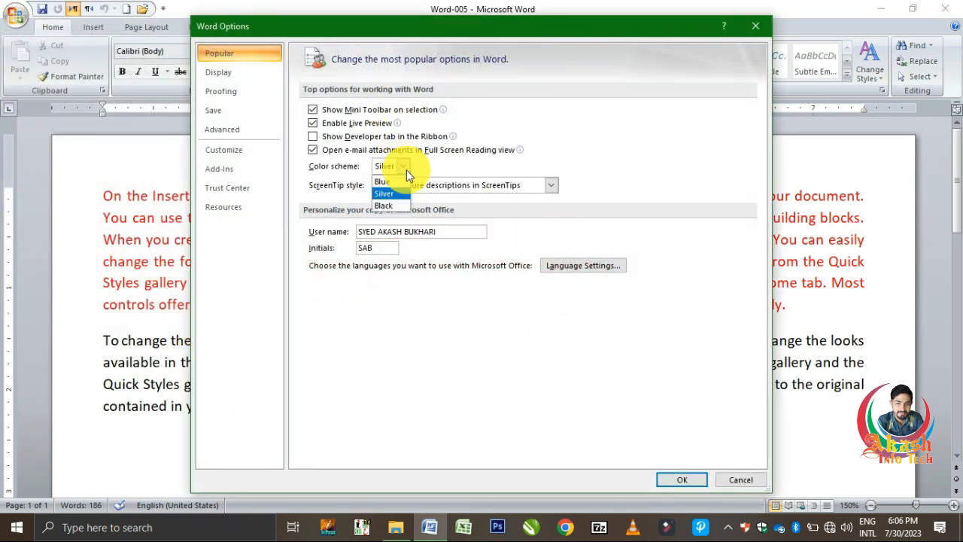
pyautogui.click(388, 205)
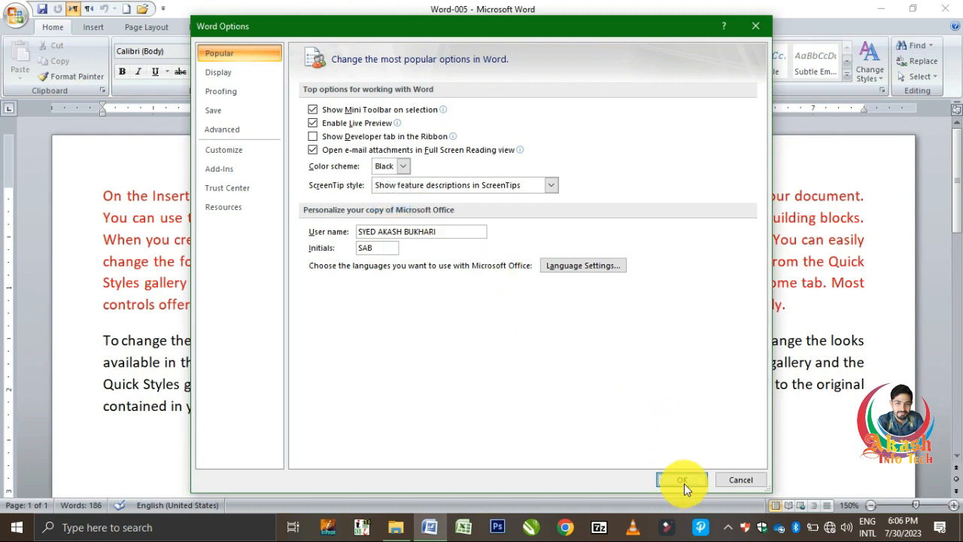
pyautogui.click(683, 482)
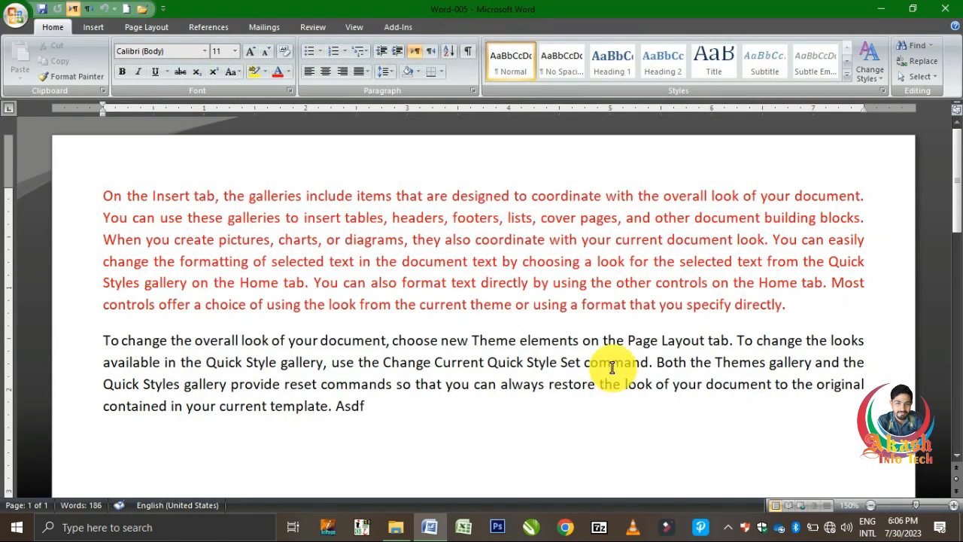
# Step: Set the colour scheme back to Blue
pyautogui.click(12, 19)
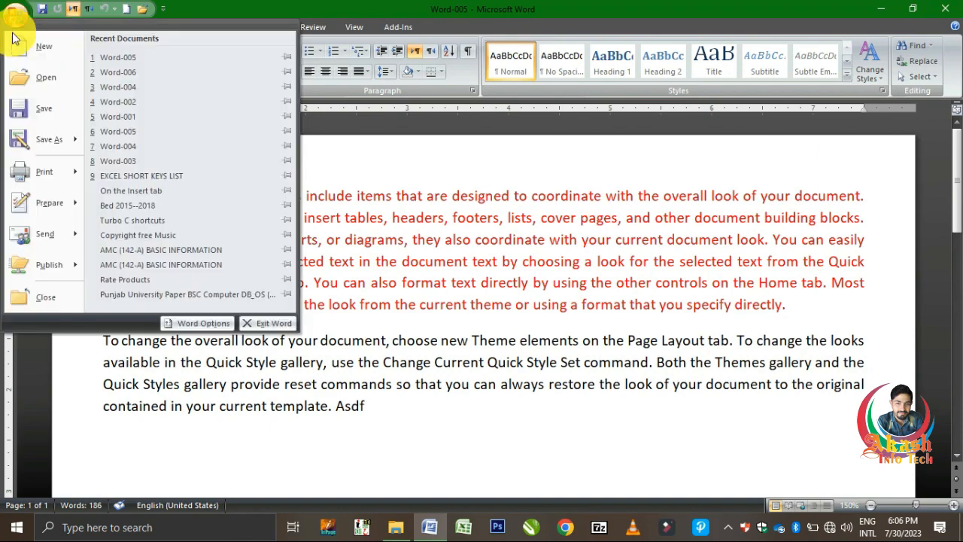
pyautogui.click(183, 326)
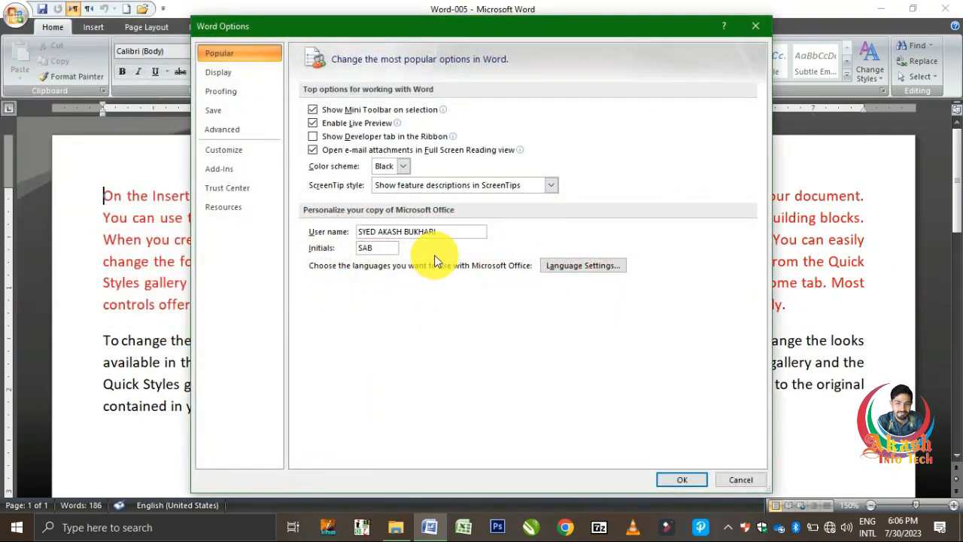
pyautogui.click(403, 167)
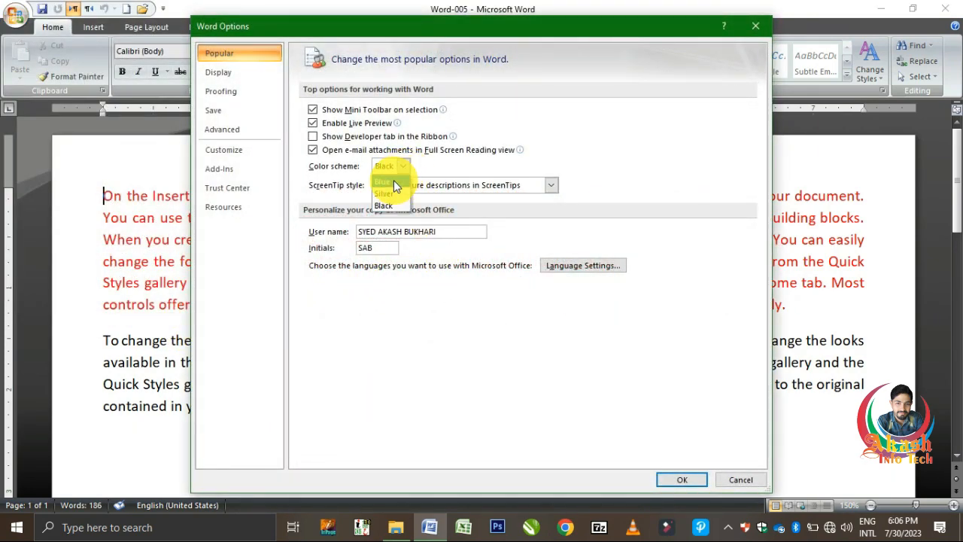
pyautogui.click(393, 181)
pyautogui.click(682, 480)
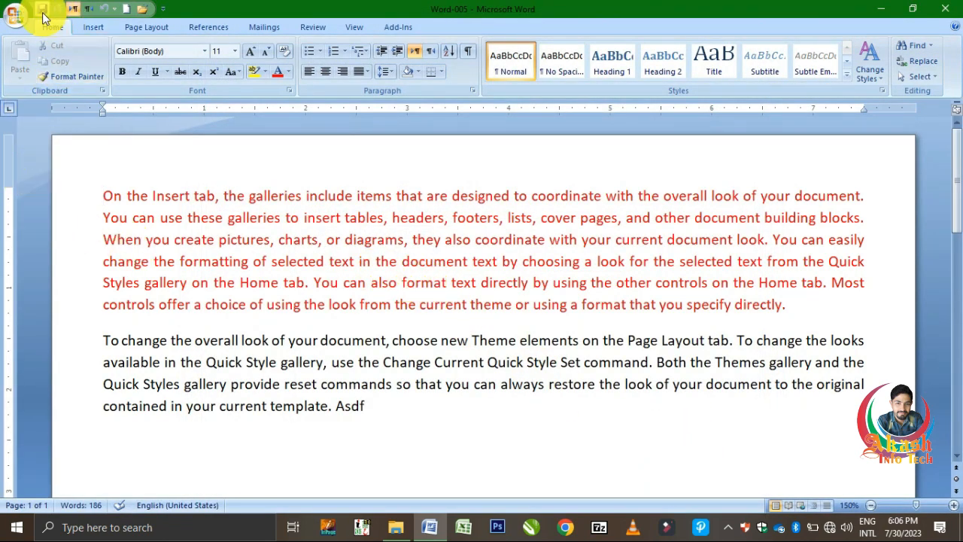
# Step: Add Spelling & Grammar to the Quick Access Toolbar
pyautogui.click(163, 9)
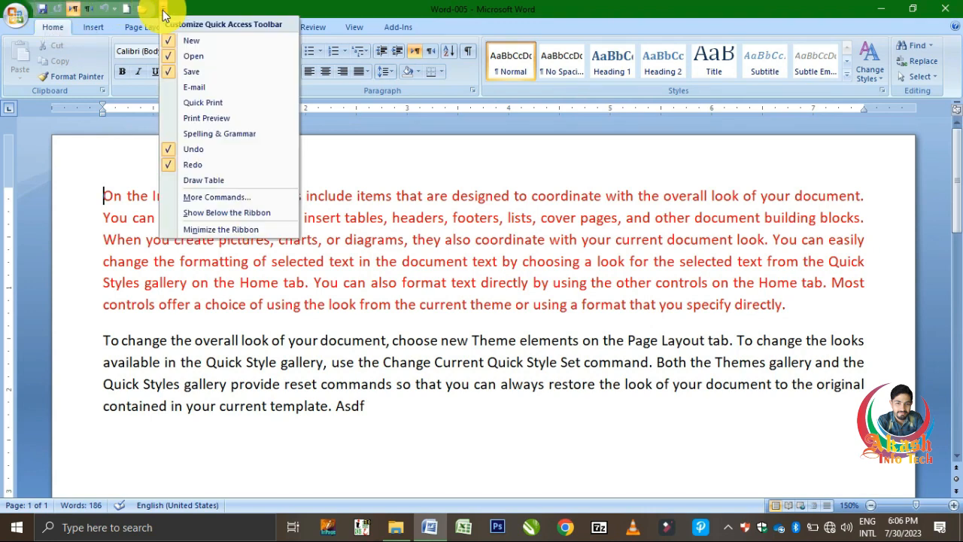
pyautogui.click(213, 137)
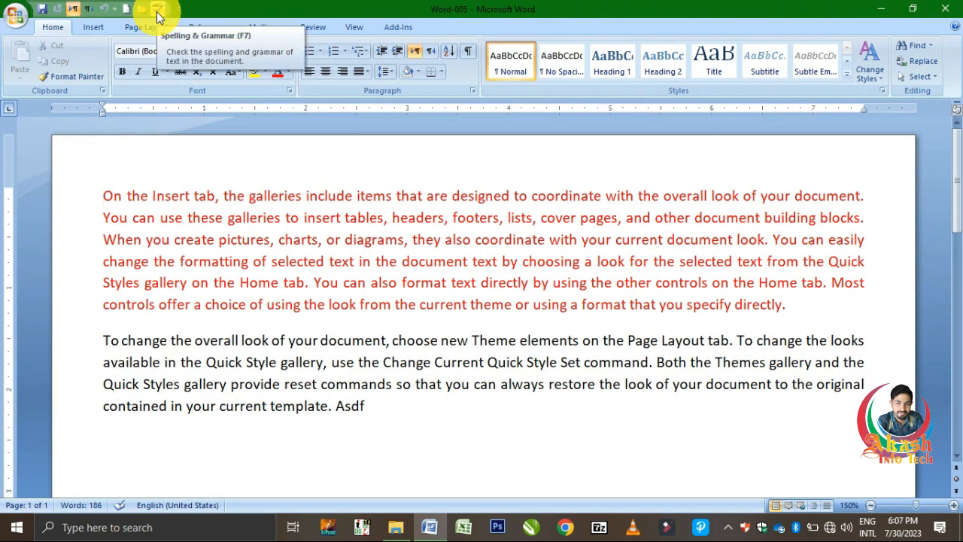